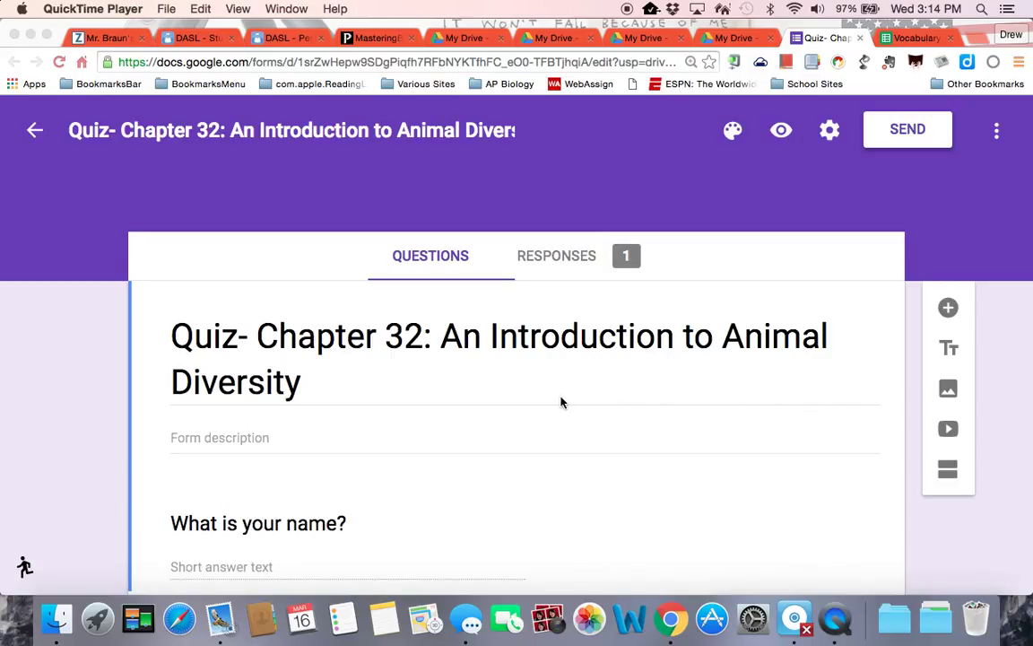
# - Examine the quiz form's title, its name and email address questions, and the answer options of the Mesoderm question
pyautogui.scroll(-3, 560, 402)
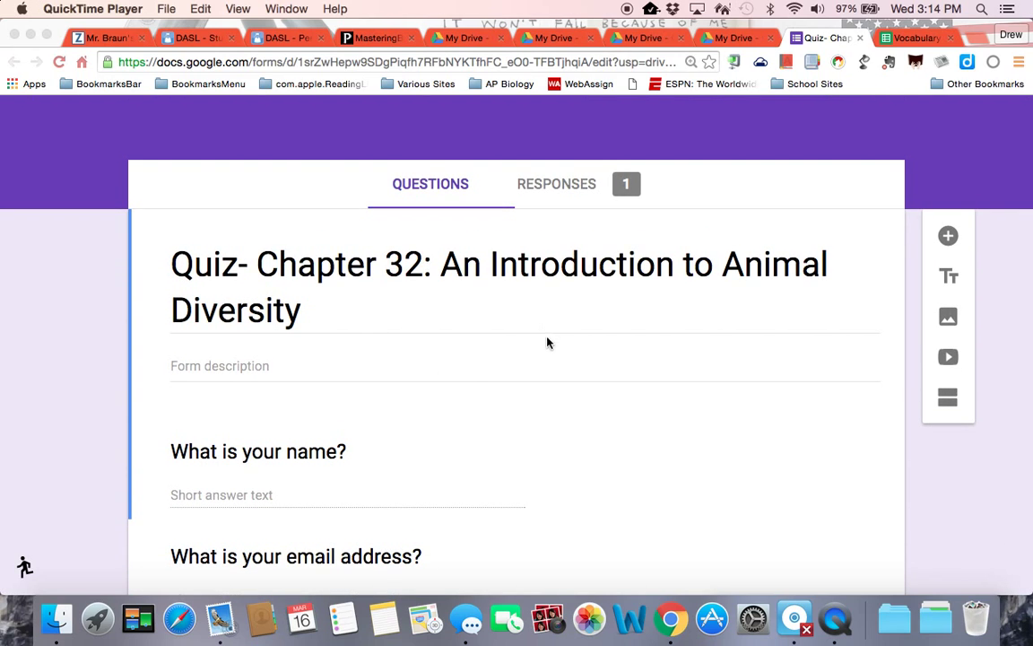
pyautogui.scroll(-1, 550, 353)
pyautogui.scroll(3, 550, 352)
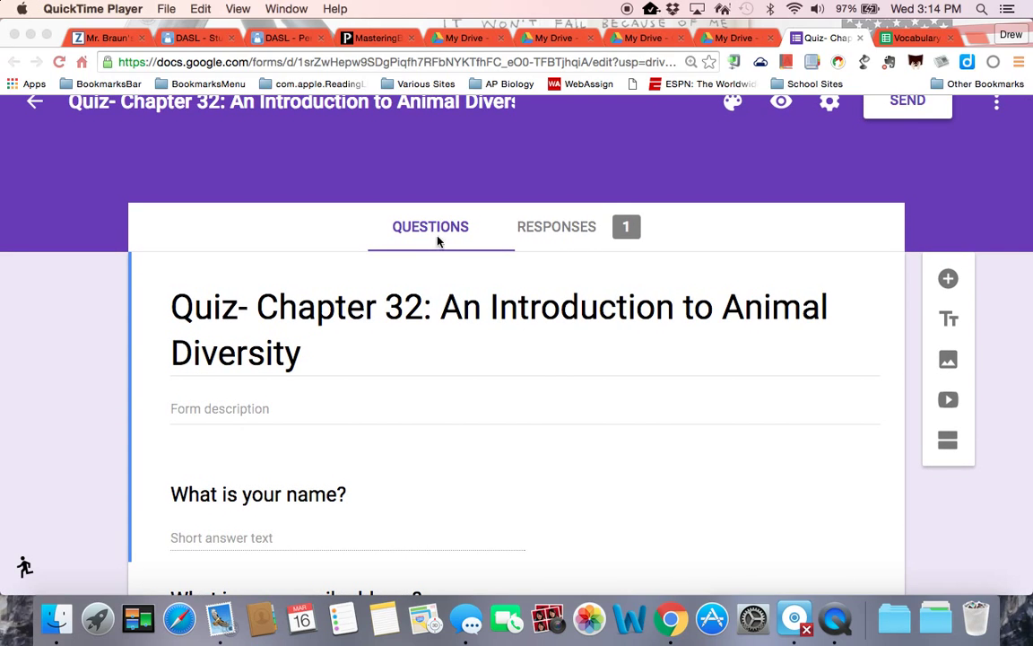
pyautogui.scroll(-5, 445, 417)
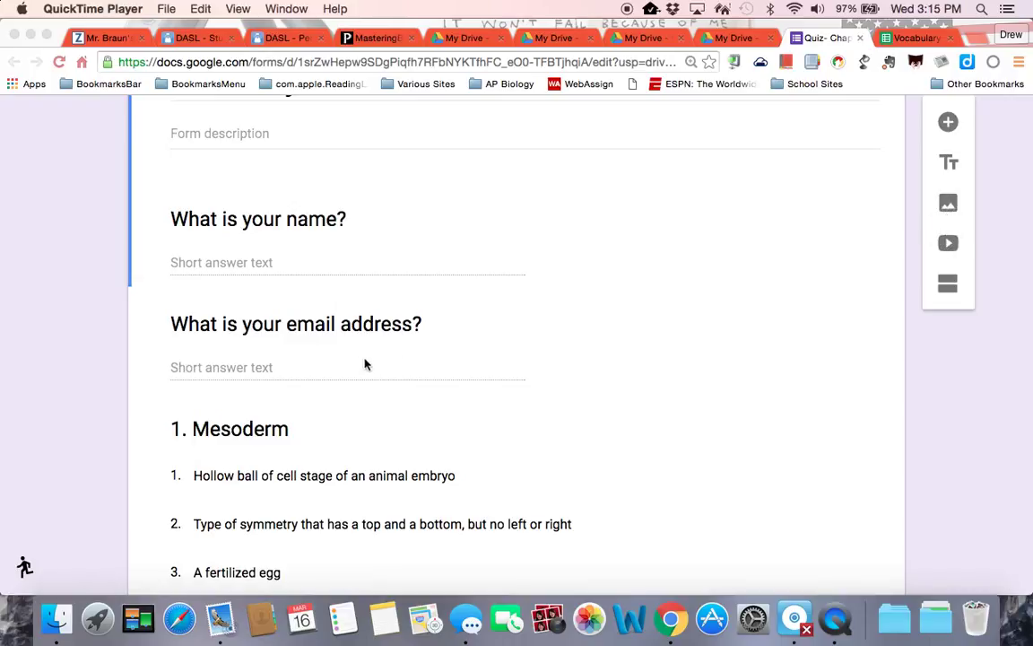
pyautogui.scroll(-2, 368, 362)
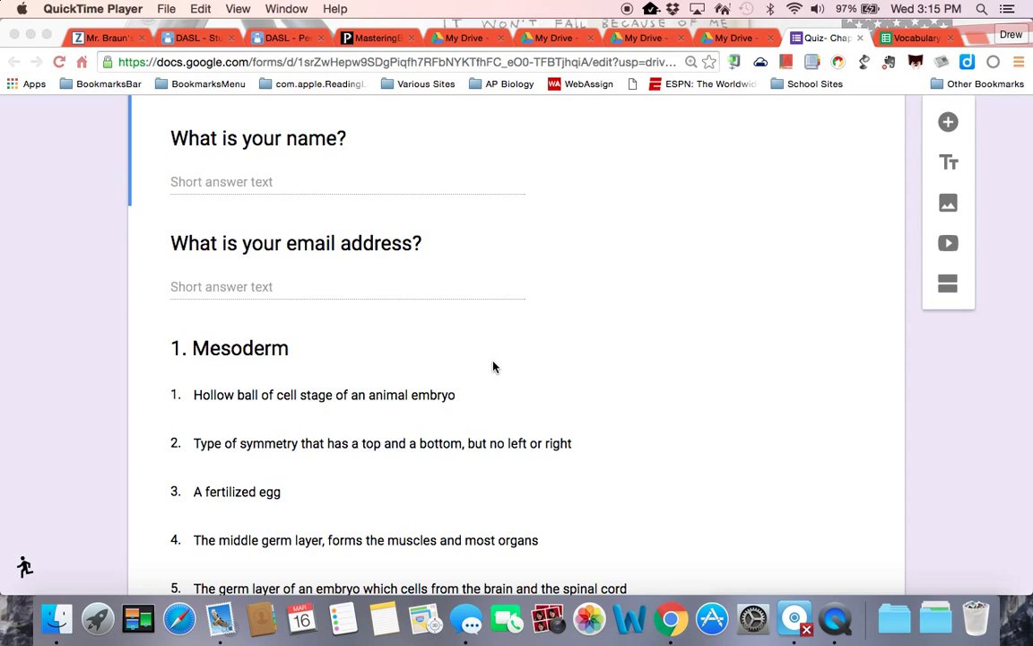
pyautogui.scroll(-4, 493, 366)
pyautogui.scroll(-3, 492, 366)
pyautogui.scroll(2, 493, 366)
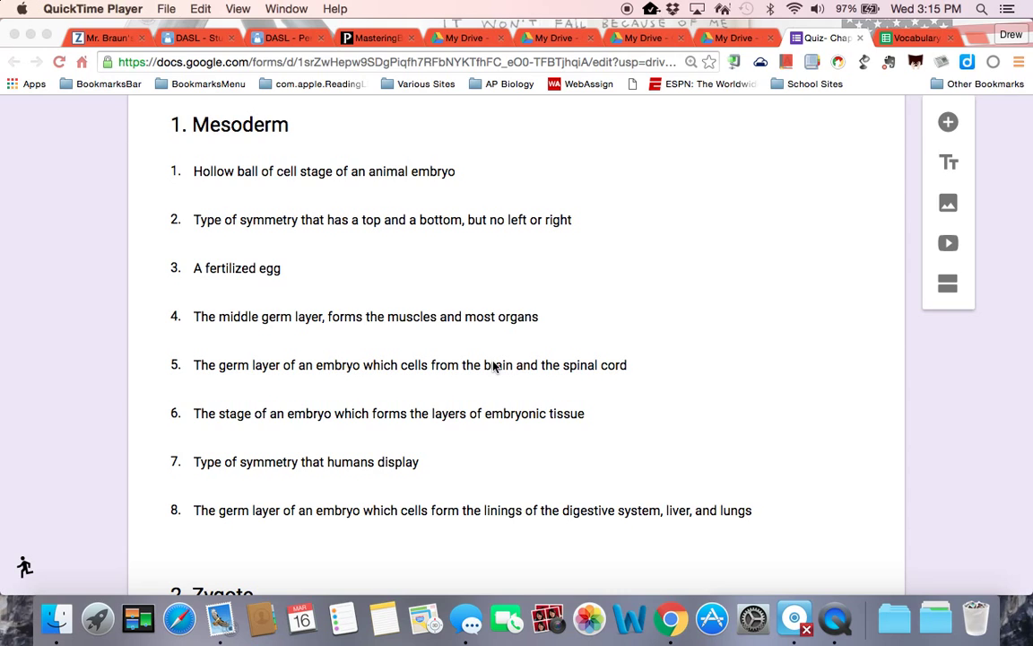
pyautogui.scroll(5, 340, 198)
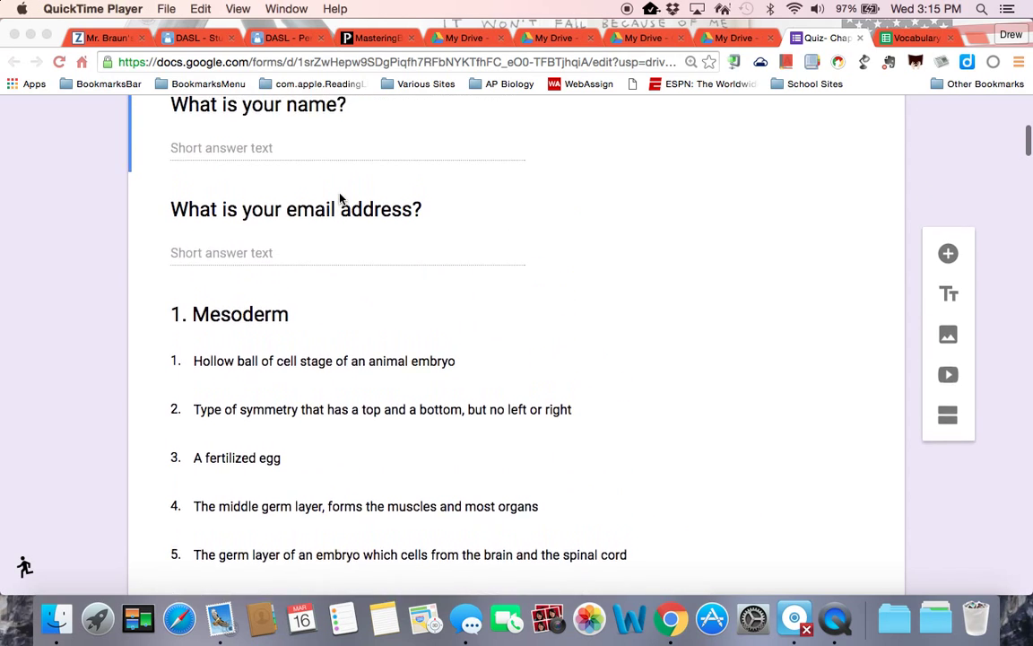
pyautogui.scroll(2, 339, 198)
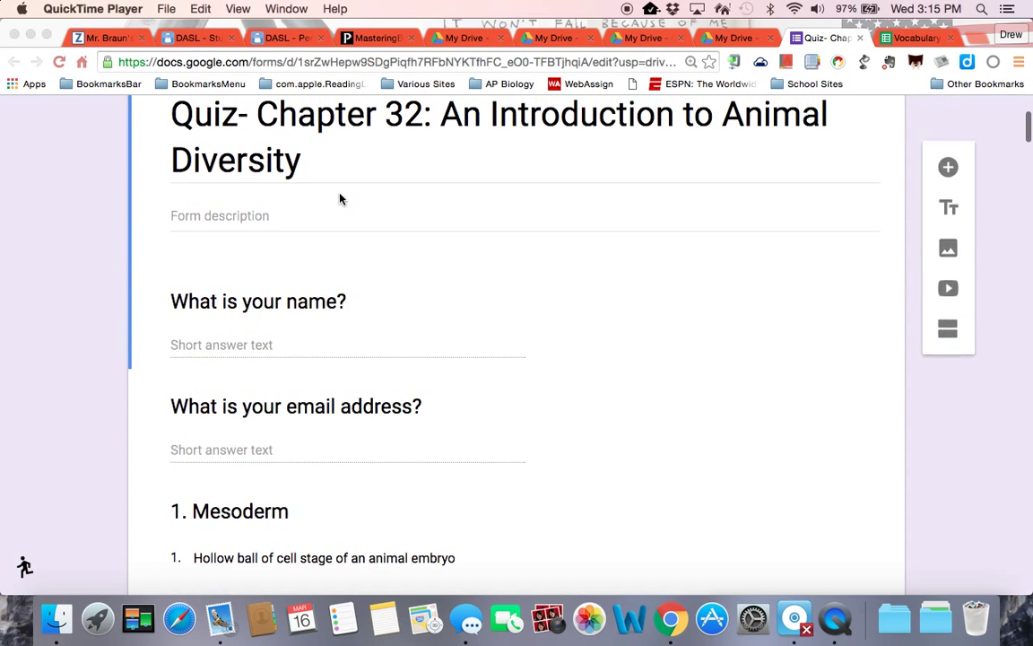
pyautogui.scroll(-2, 287, 315)
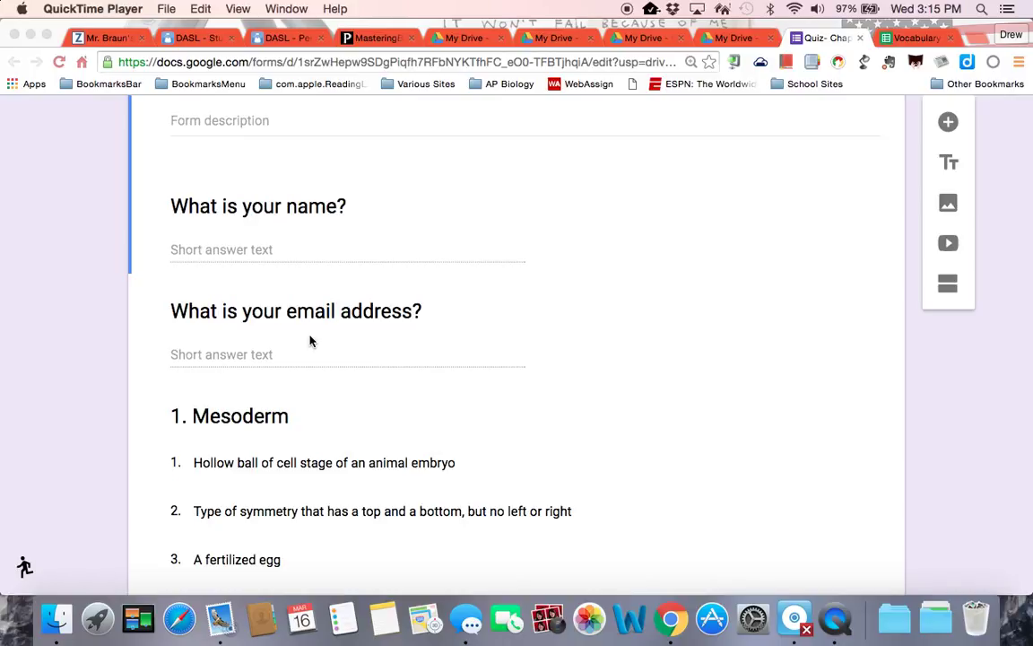
pyautogui.scroll(-1, 402, 356)
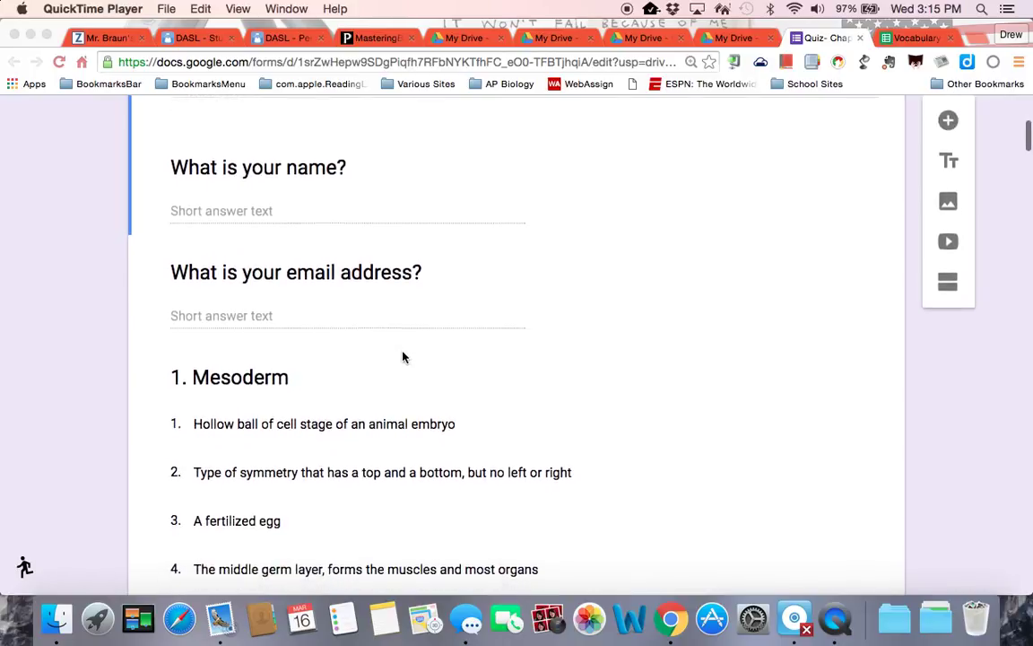
pyautogui.scroll(-2, 396, 410)
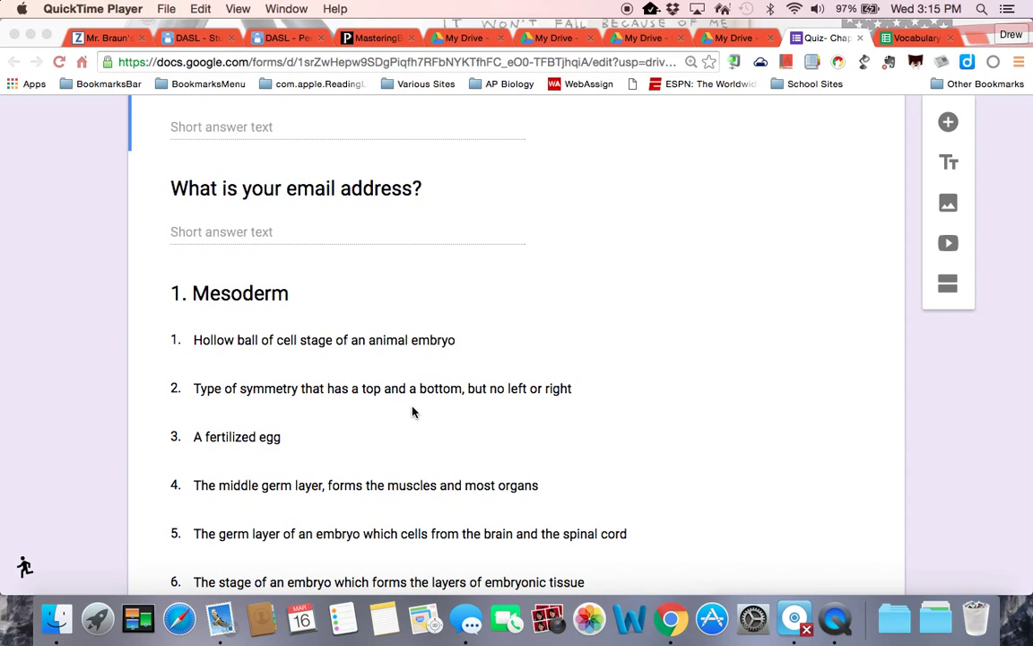
# - Open the Mesoderm question for editing, view the available question types while keeping Dropdown, and review its answer options
pyautogui.click(374, 317)
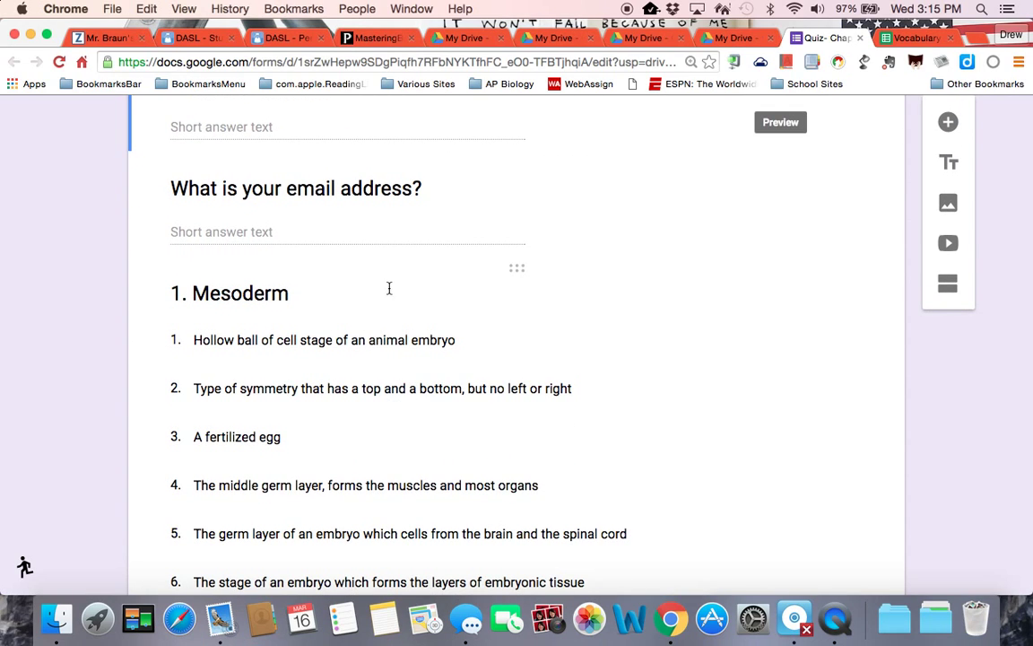
pyautogui.click(421, 299)
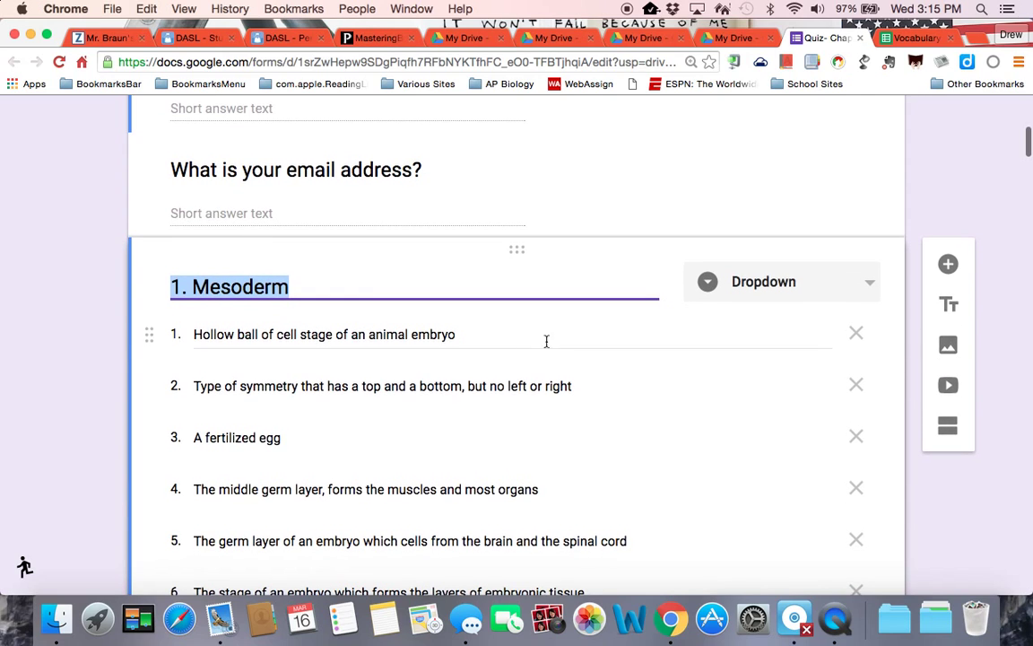
pyautogui.click(775, 284)
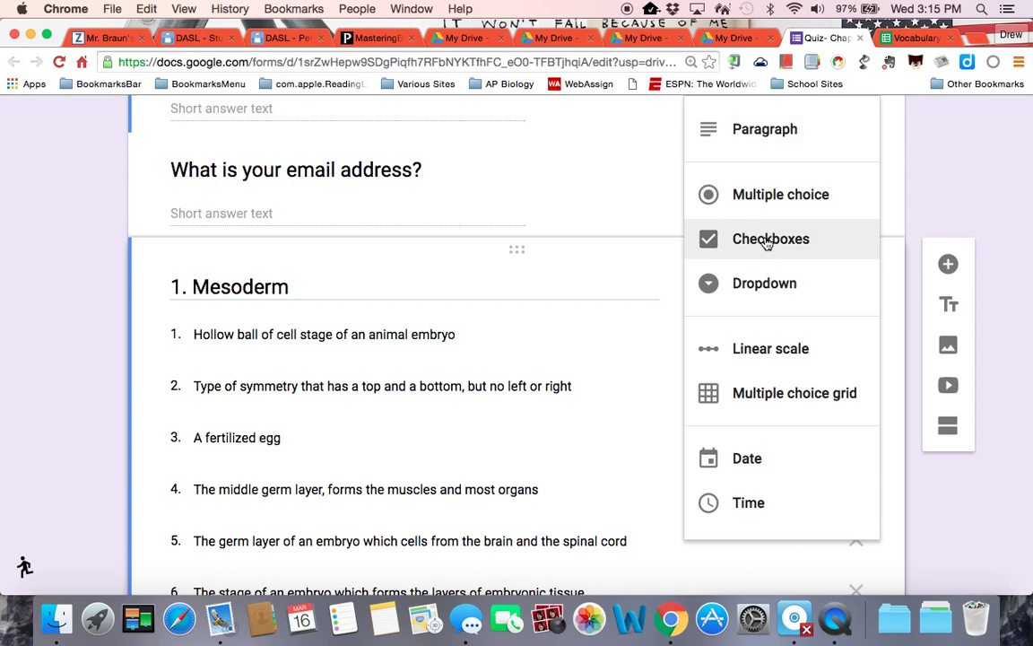
pyautogui.click(775, 285)
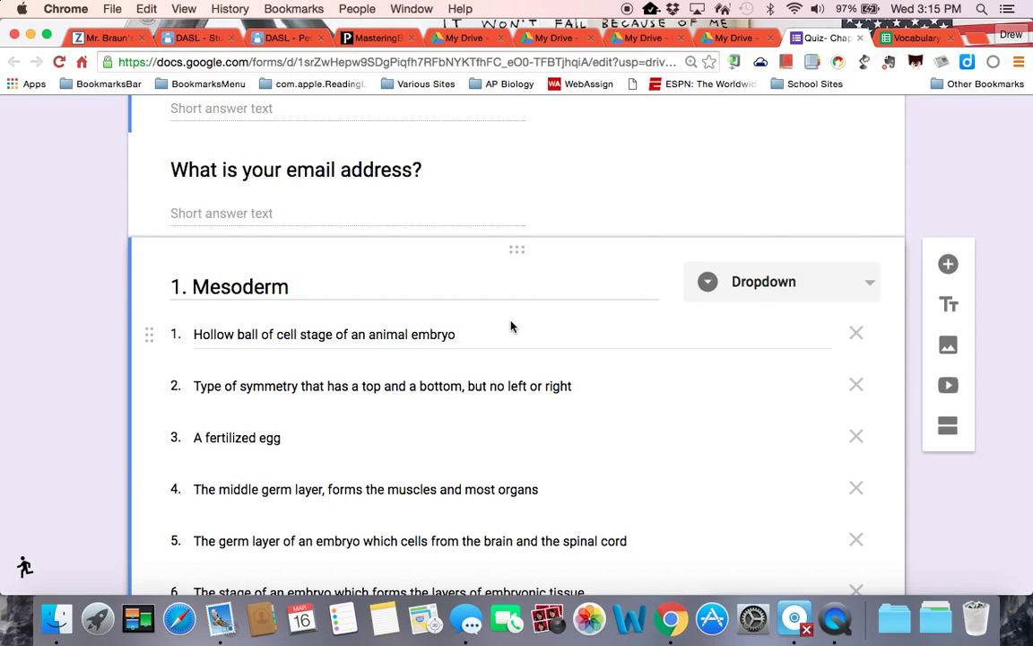
pyautogui.scroll(-2, 487, 381)
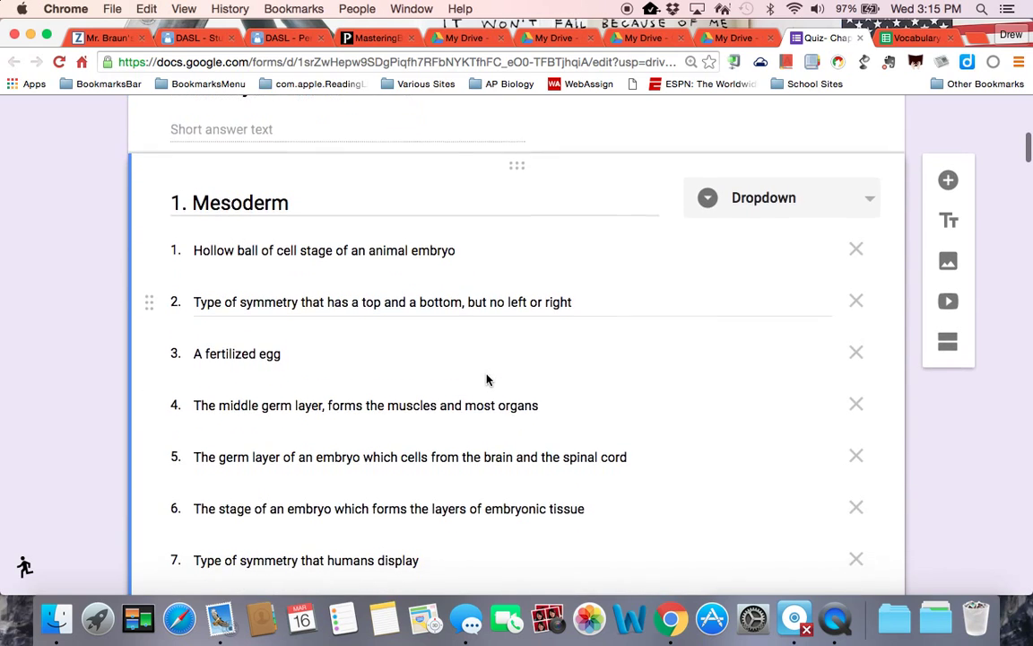
pyautogui.scroll(-3, 487, 381)
pyautogui.scroll(1, 487, 381)
pyautogui.scroll(1, 487, 379)
pyautogui.scroll(-1, 487, 380)
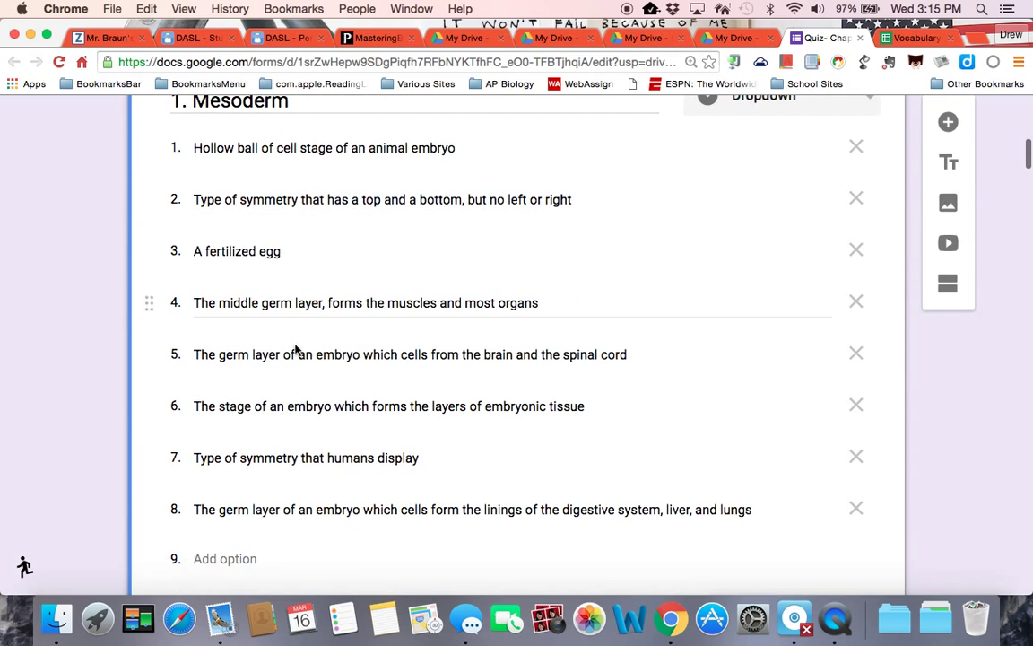
pyautogui.scroll(2, 340, 242)
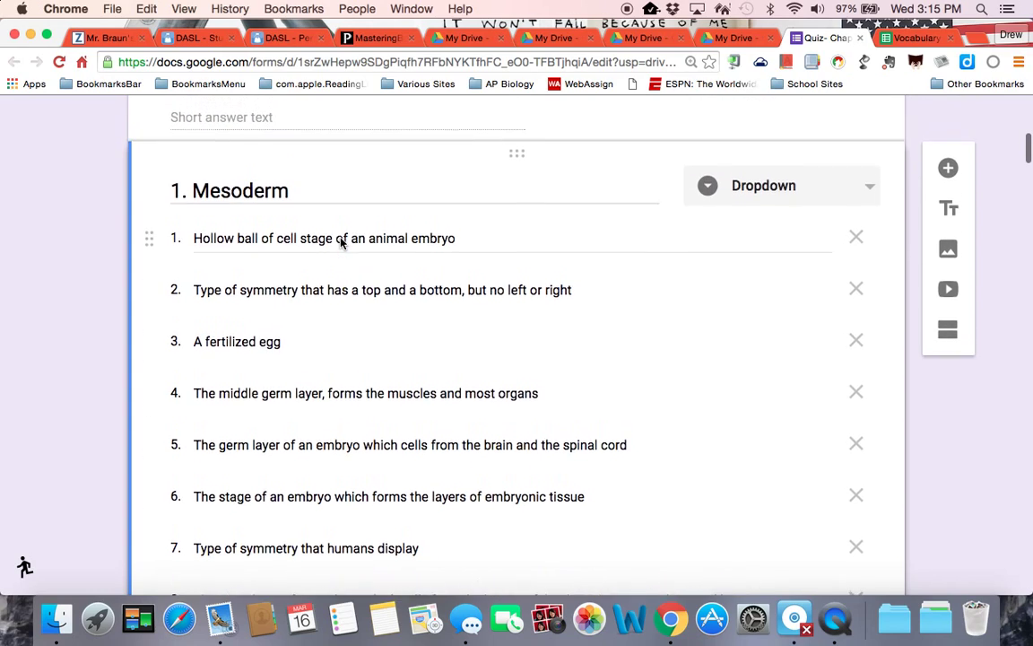
# - Review the remaining vocabulary questions through Pseudocoelomate and return to the start of the form
pyautogui.scroll(-6, 330, 244)
pyautogui.scroll(-20, 328, 244)
pyautogui.scroll(-20, 329, 242)
pyautogui.scroll(-20, 328, 241)
pyautogui.scroll(-20, 328, 241)
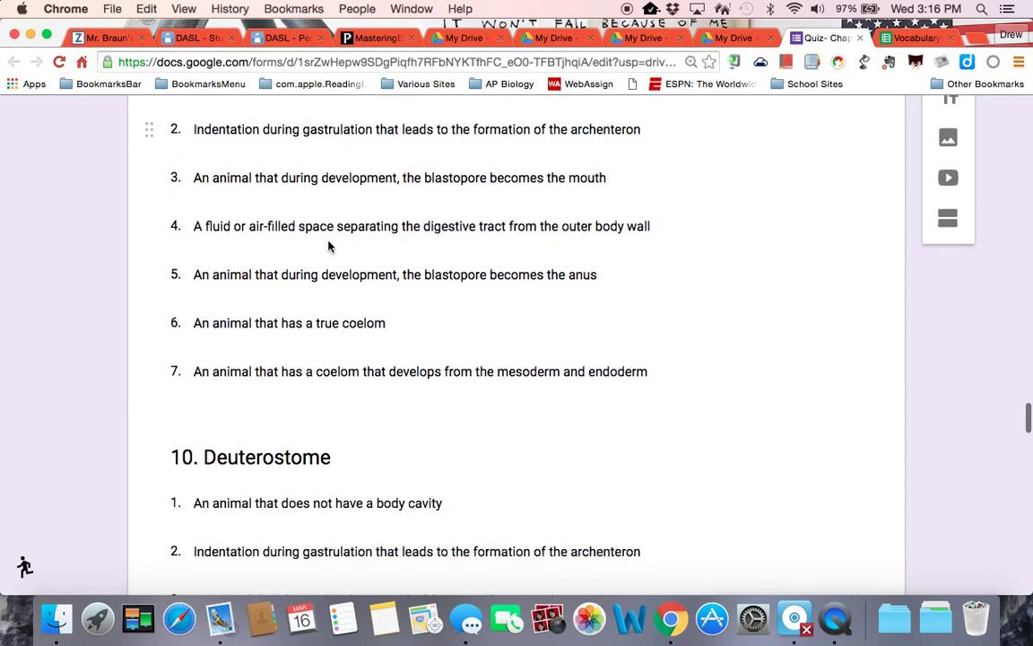
pyautogui.scroll(5, 329, 244)
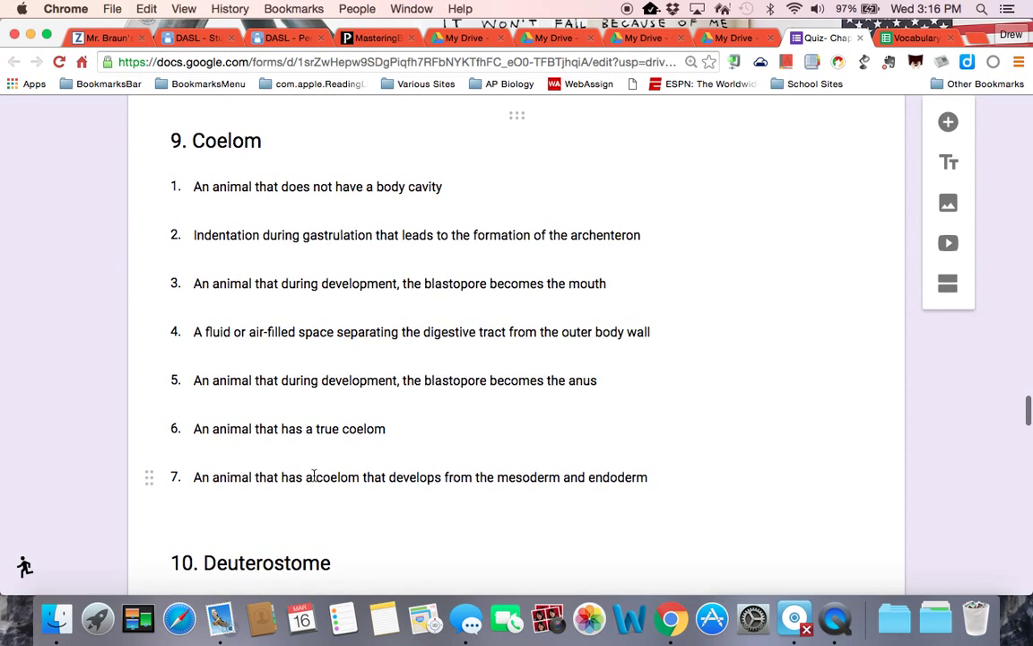
pyautogui.scroll(2, 305, 242)
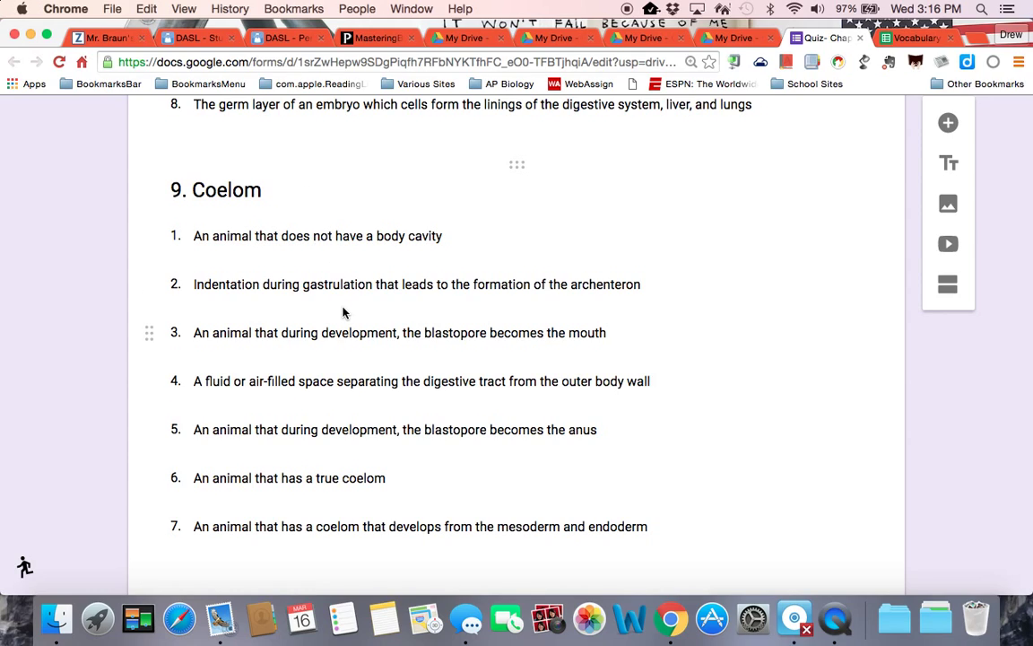
pyautogui.scroll(-20, 343, 313)
pyautogui.scroll(-20, 343, 309)
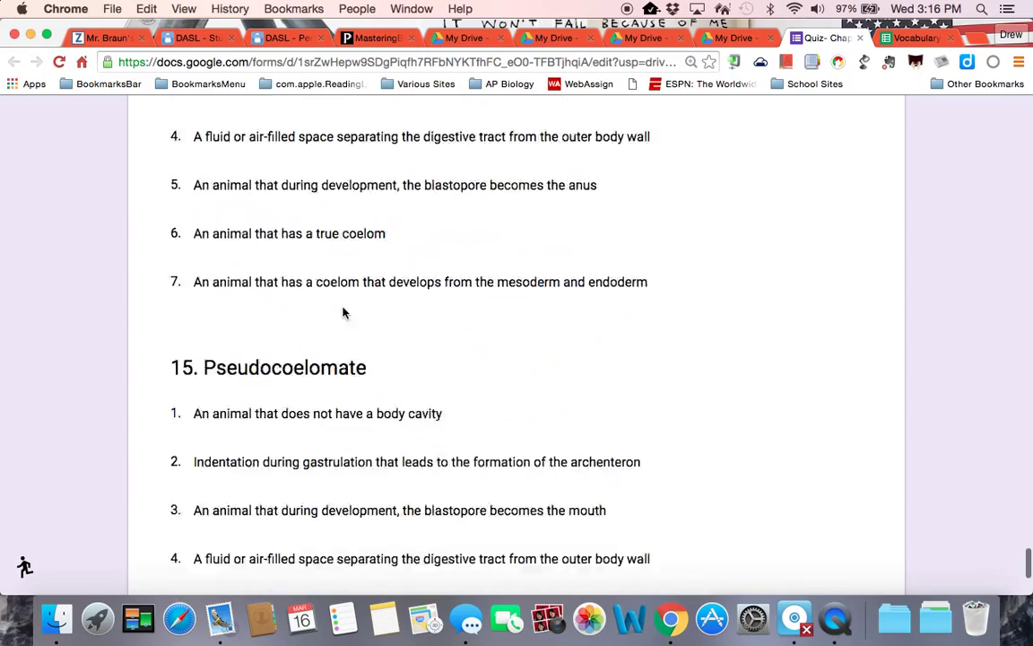
pyautogui.scroll(-3, 343, 312)
pyautogui.scroll(20, 343, 312)
pyautogui.scroll(20, 344, 311)
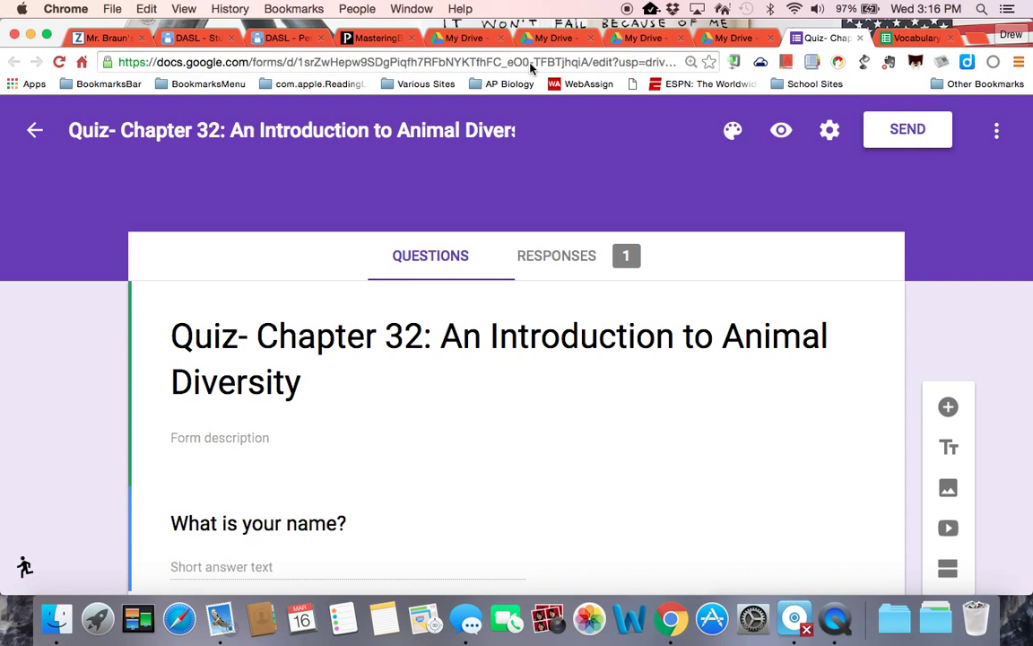
# - Preview the live quiz form and look over its required name, email address and dropdown vocabulary questions
pyautogui.scroll(-2, 531, 383)
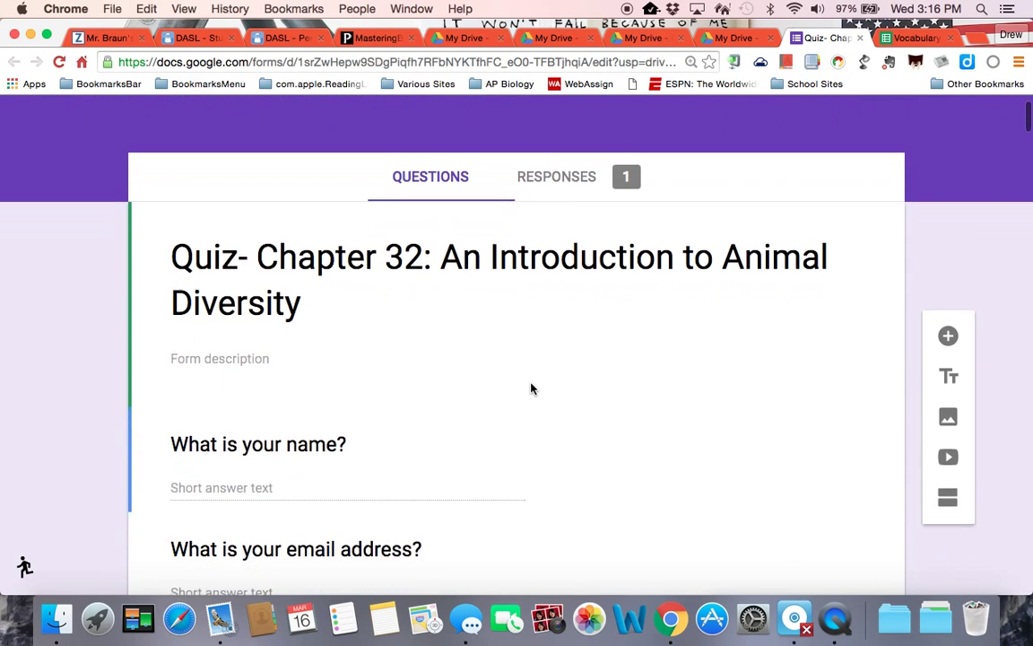
pyautogui.scroll(2, 531, 383)
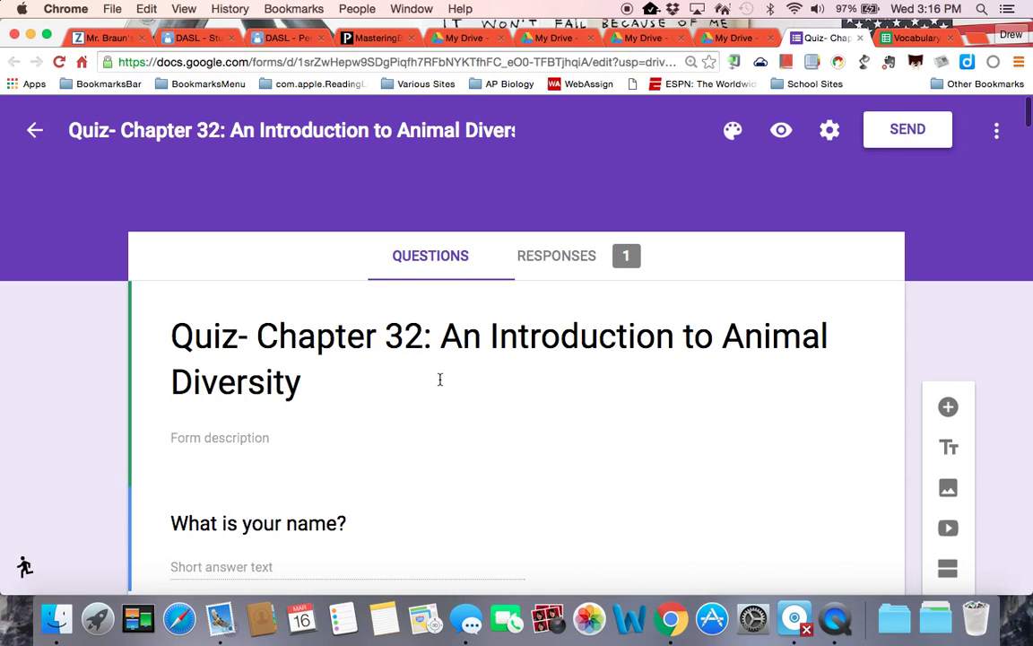
pyautogui.scroll(-5, 440, 381)
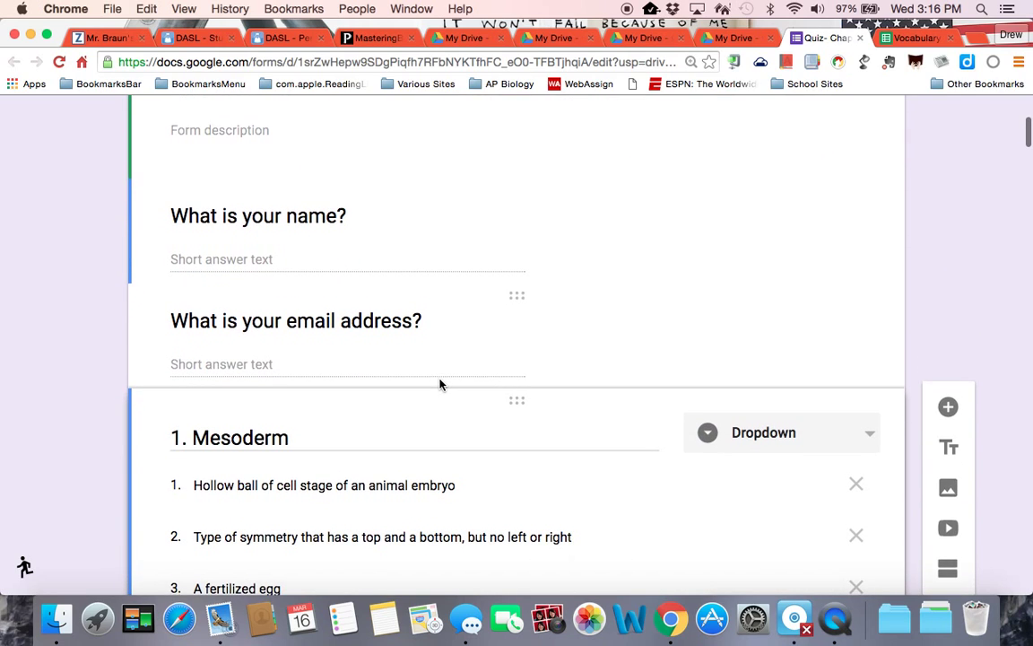
pyautogui.scroll(5, 439, 384)
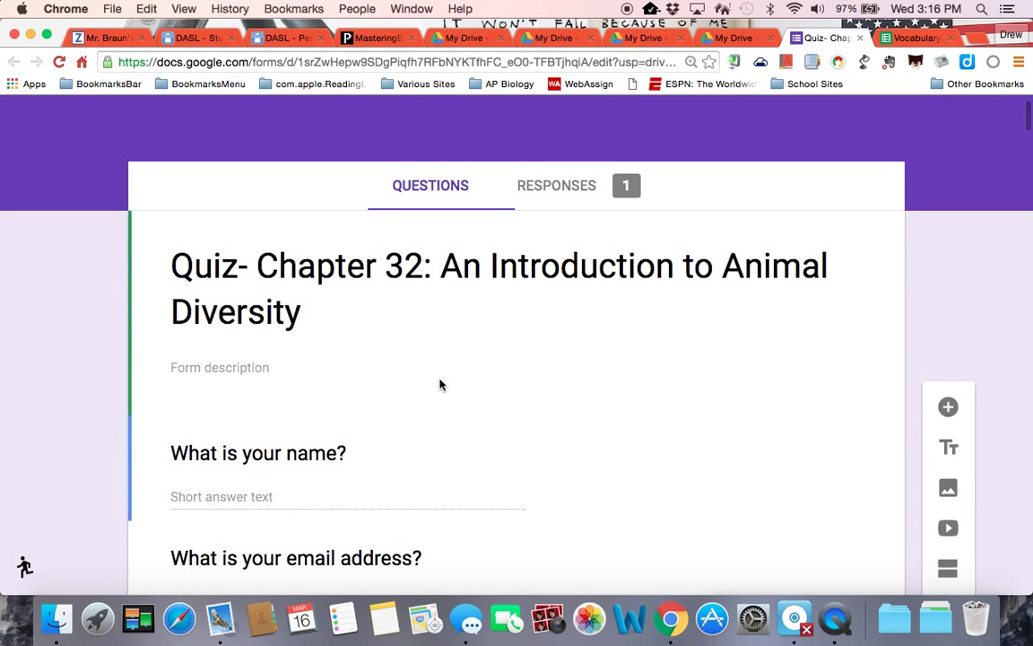
pyautogui.scroll(-1, 439, 382)
pyautogui.scroll(2, 439, 381)
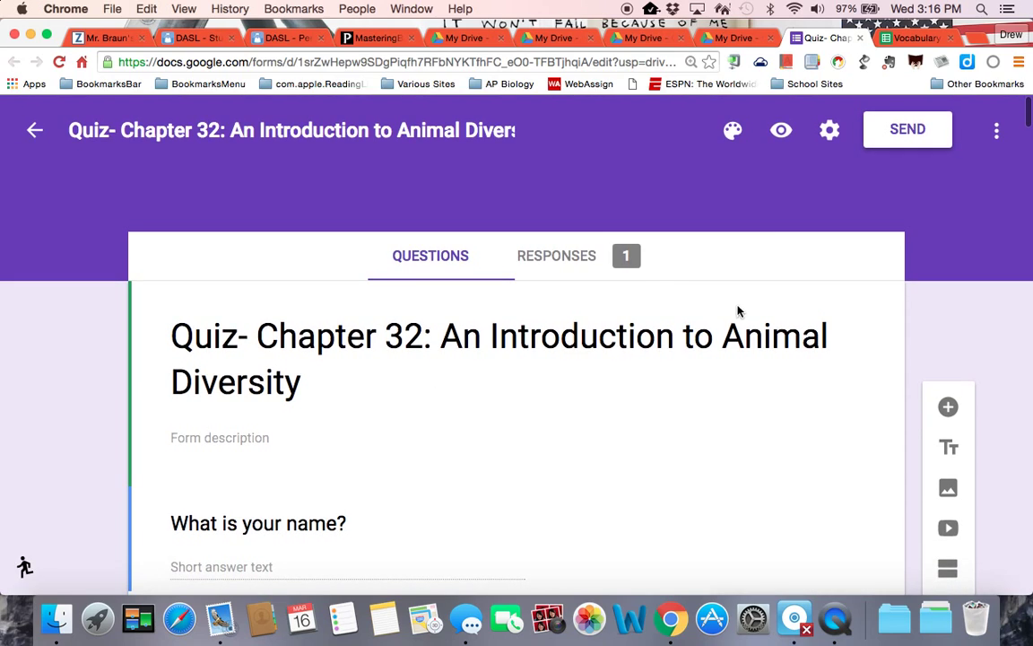
pyautogui.click(781, 131)
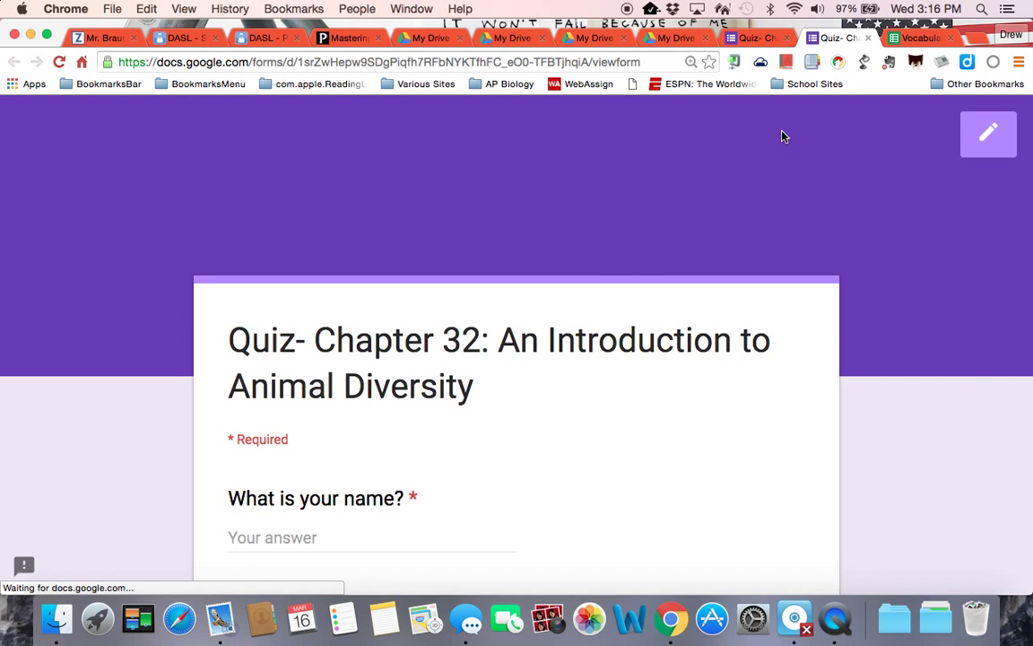
pyautogui.scroll(-3, 618, 288)
pyautogui.scroll(-8, 613, 293)
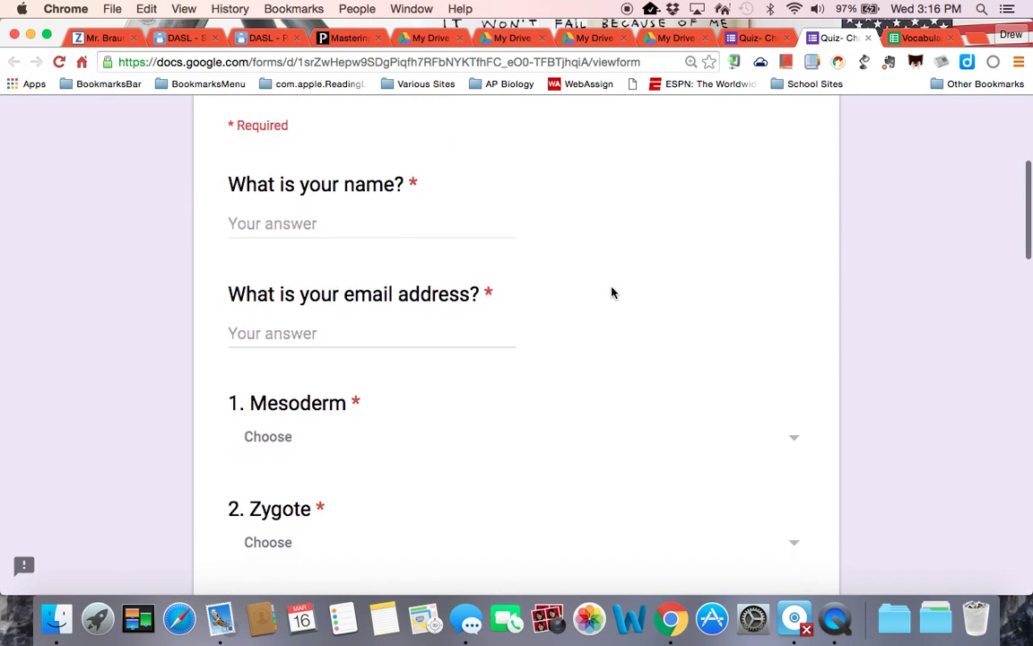
pyautogui.scroll(5, 611, 292)
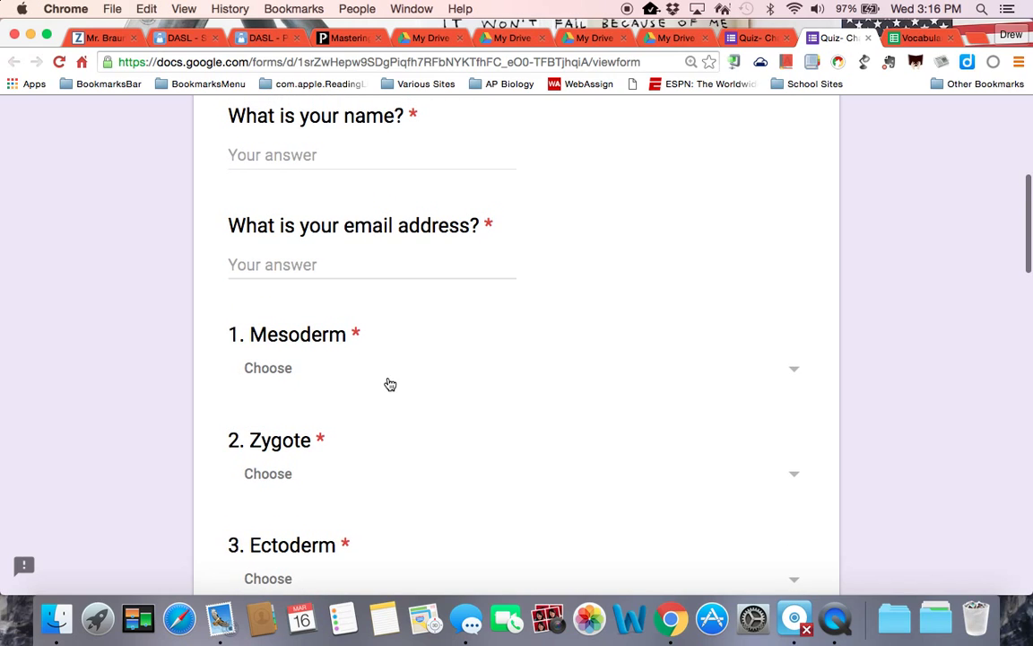
pyautogui.scroll(4, 484, 424)
pyautogui.scroll(3, 486, 425)
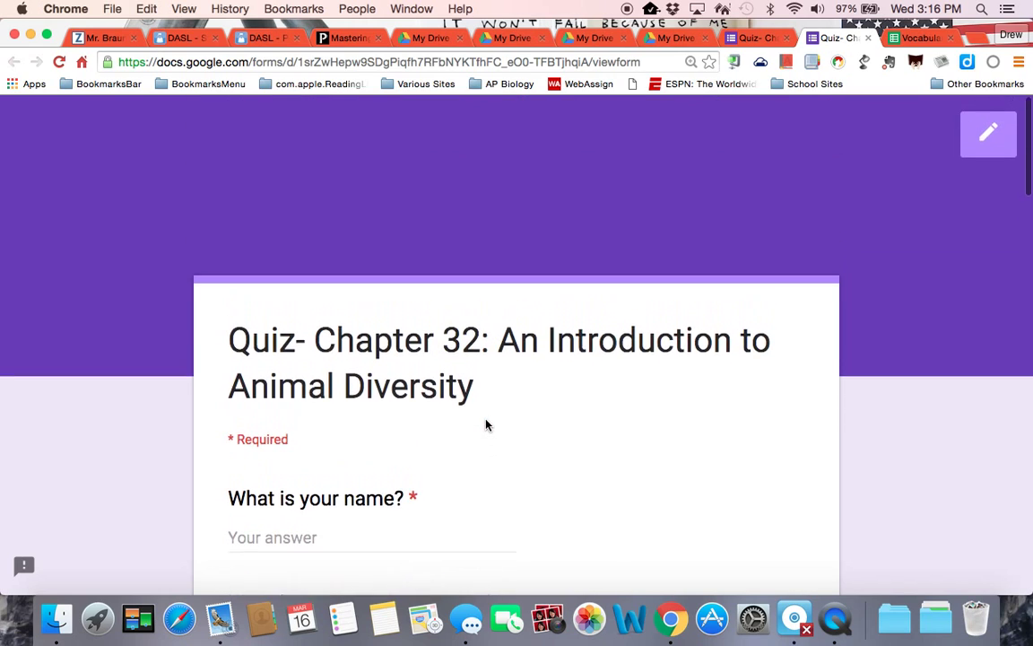
# - Generate a shortened goo.gl link for the live quiz form and dismiss the link pop-up
pyautogui.click(736, 63)
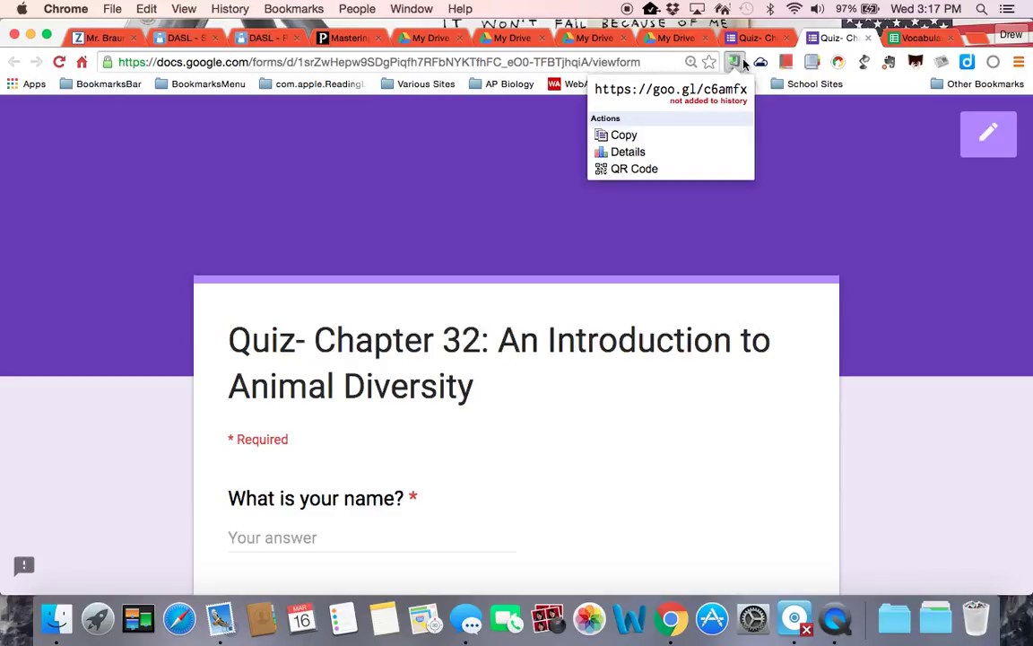
pyautogui.click(743, 65)
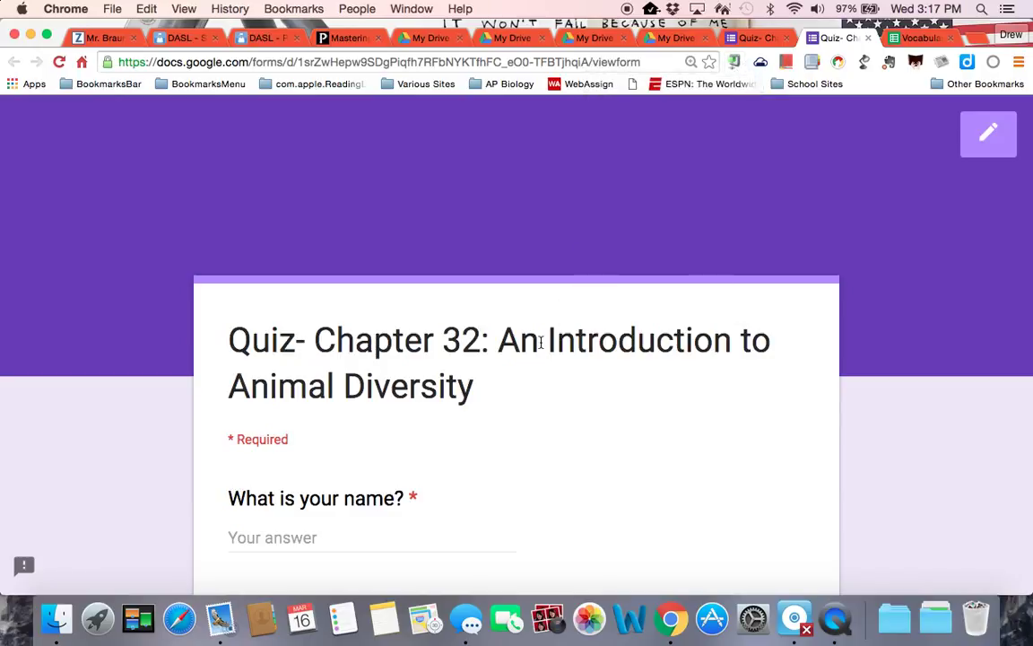
pyautogui.scroll(-2, 541, 342)
pyautogui.scroll(1, 541, 347)
pyautogui.scroll(-3, 540, 347)
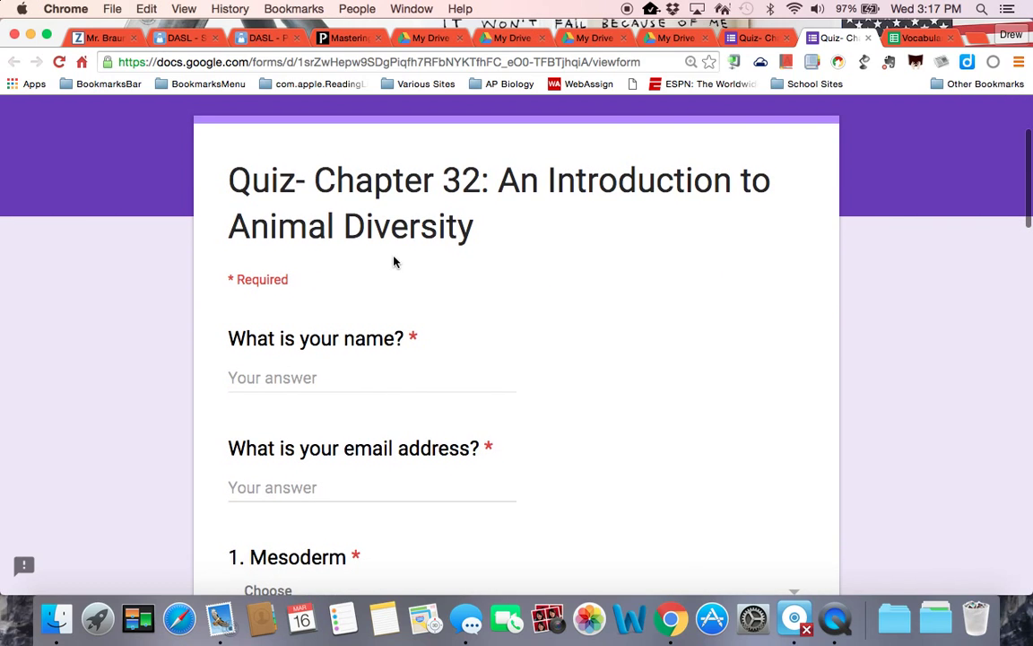
pyautogui.scroll(-2, 443, 265)
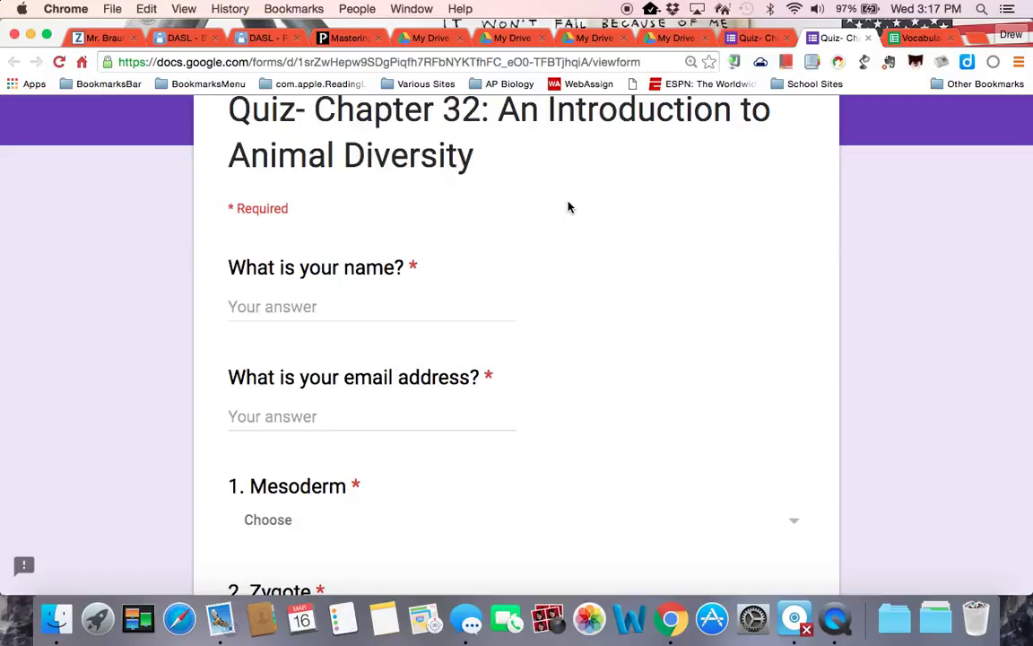
# - Fill in the quiz's name question with the teacher's initials and enter KEY as the email address answer
pyautogui.click(301, 306)
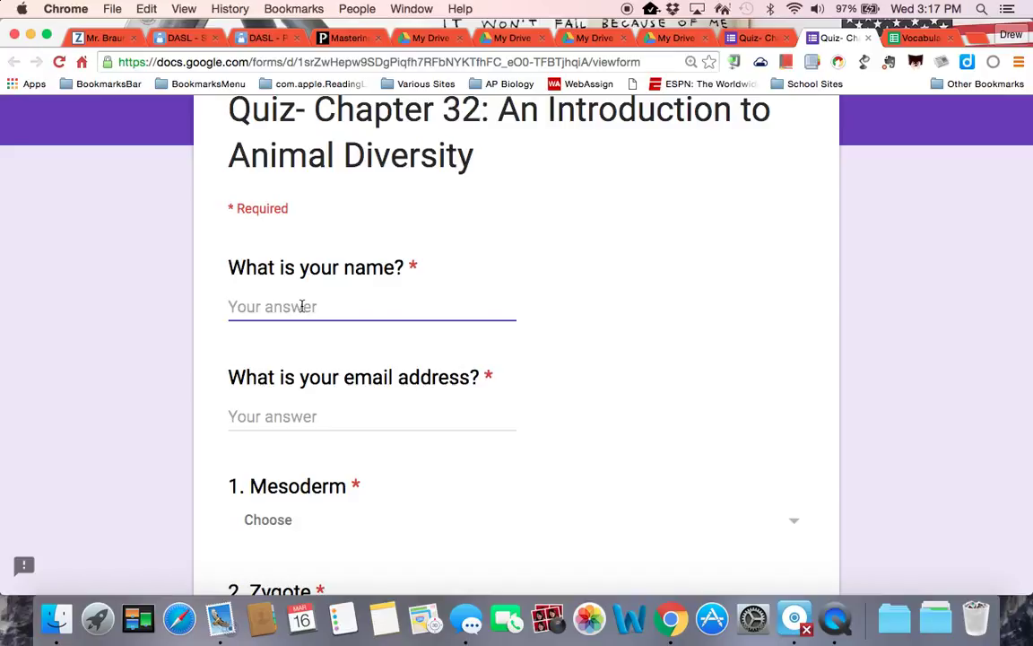
pyautogui.write('DB')
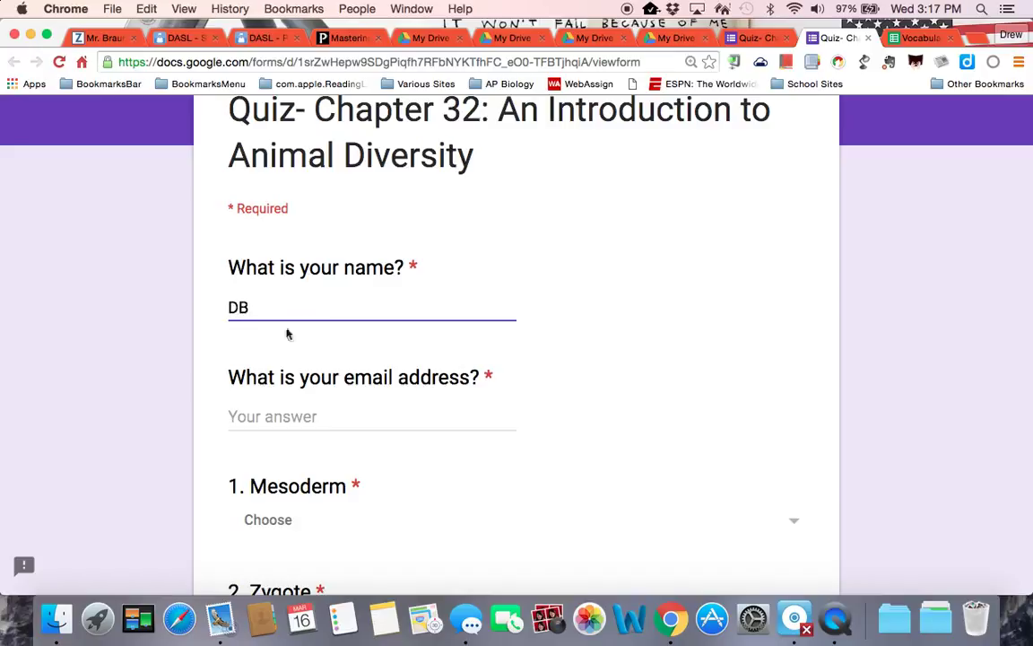
pyautogui.click(288, 417)
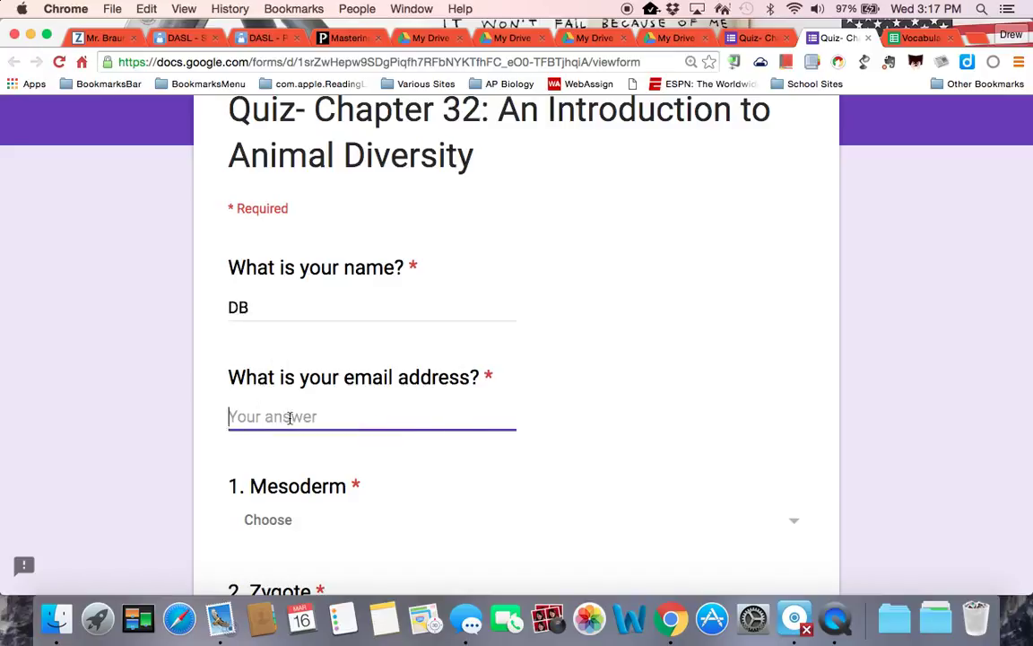
pyautogui.write('KEY')
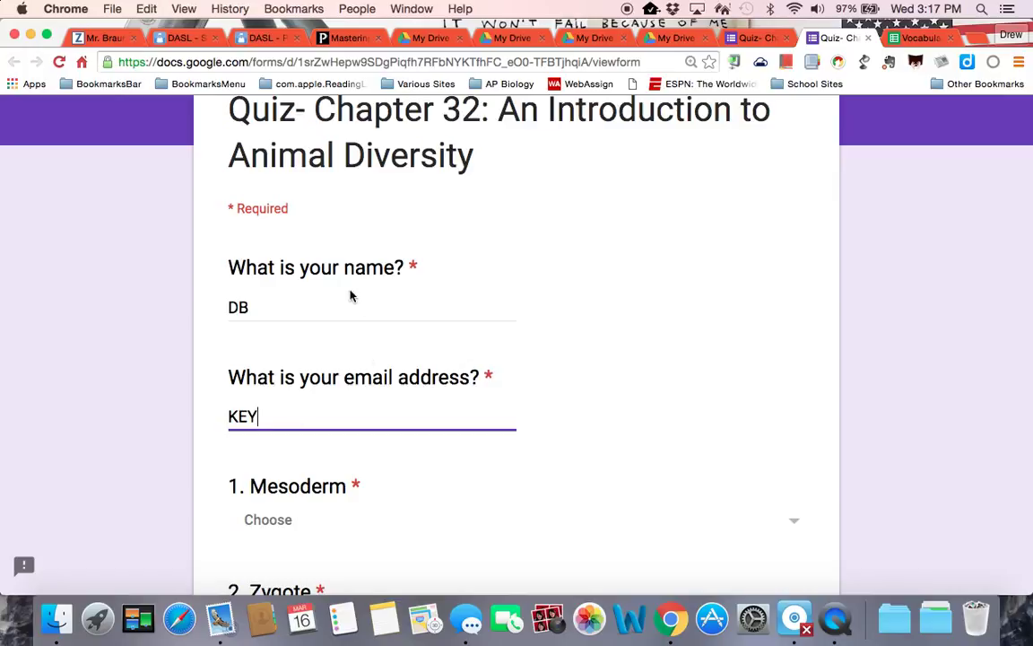
# - Look through the vocabulary dropdown questions of the live quiz down to the submit area and return to the title
pyautogui.scroll(-2, 351, 296)
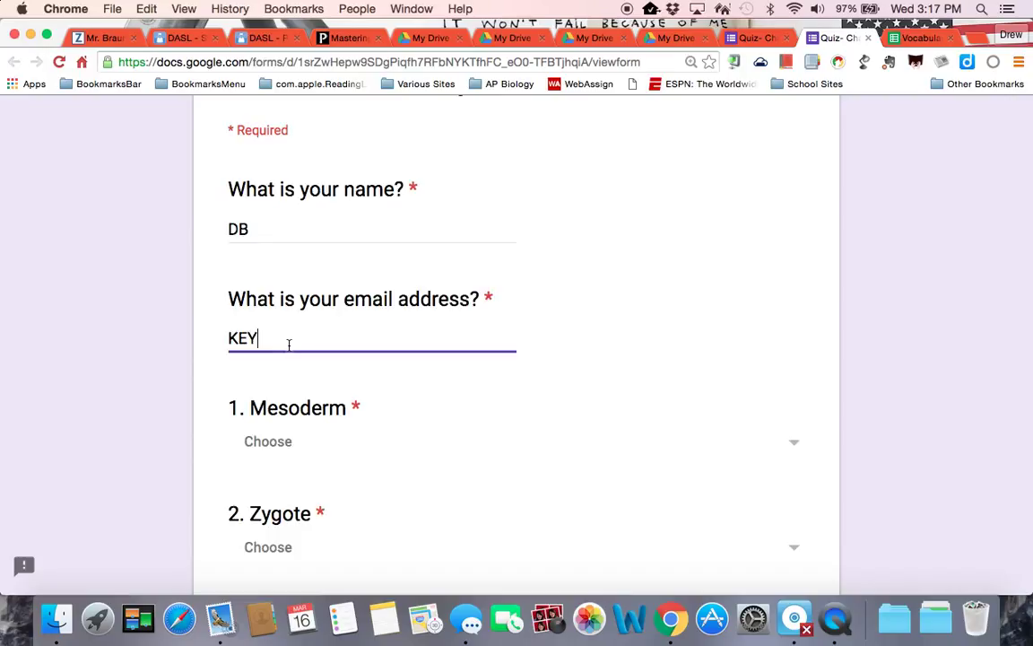
pyautogui.scroll(-8, 288, 345)
pyautogui.scroll(3, 289, 351)
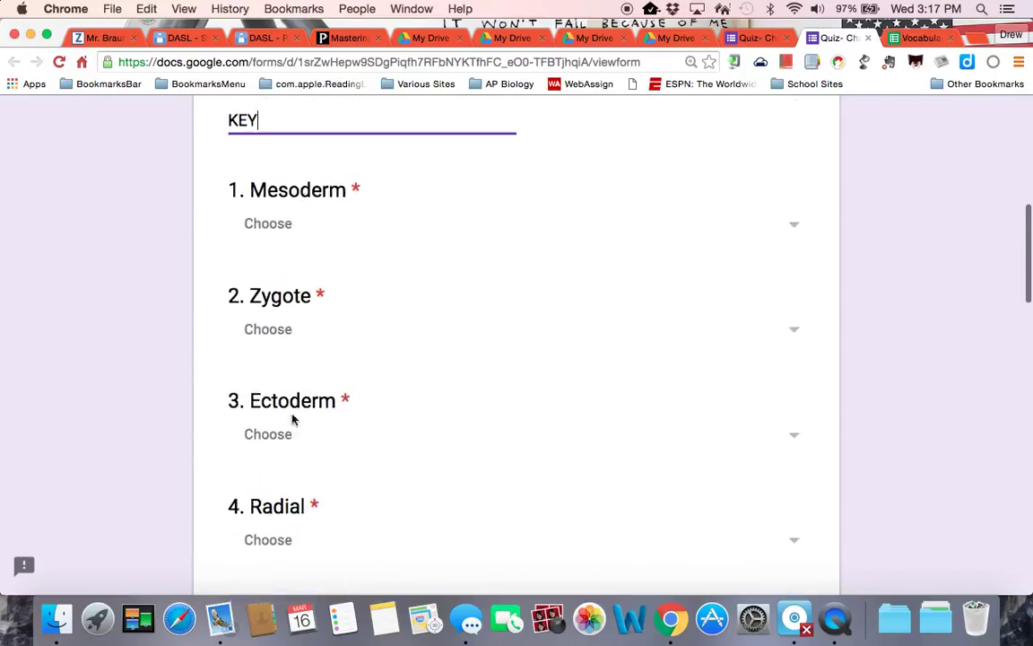
pyautogui.scroll(-7, 293, 421)
pyautogui.scroll(-18, 292, 420)
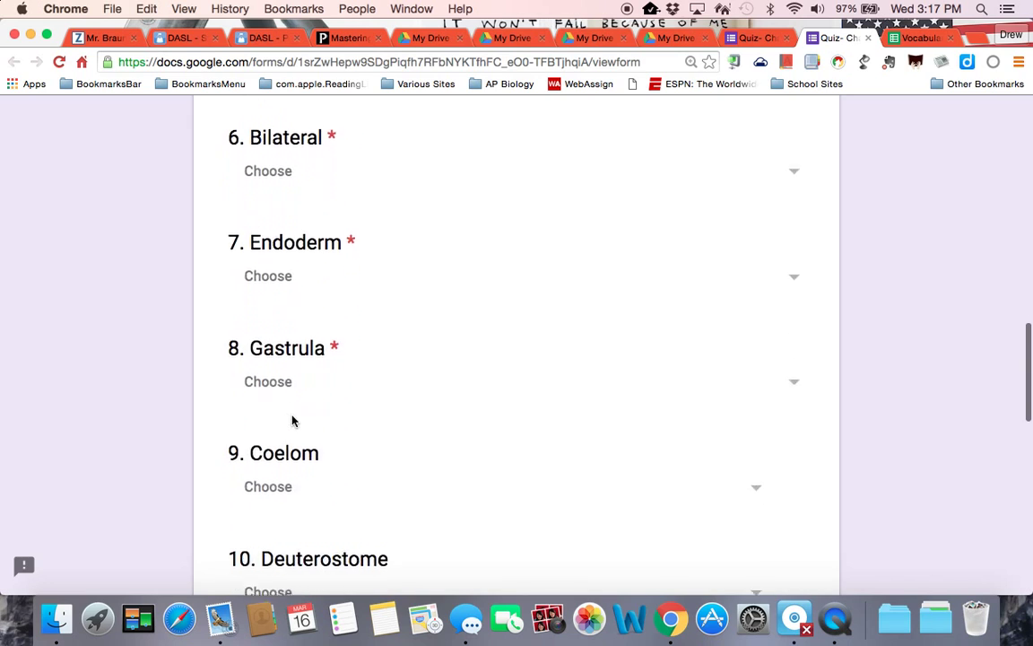
pyautogui.scroll(-9, 293, 421)
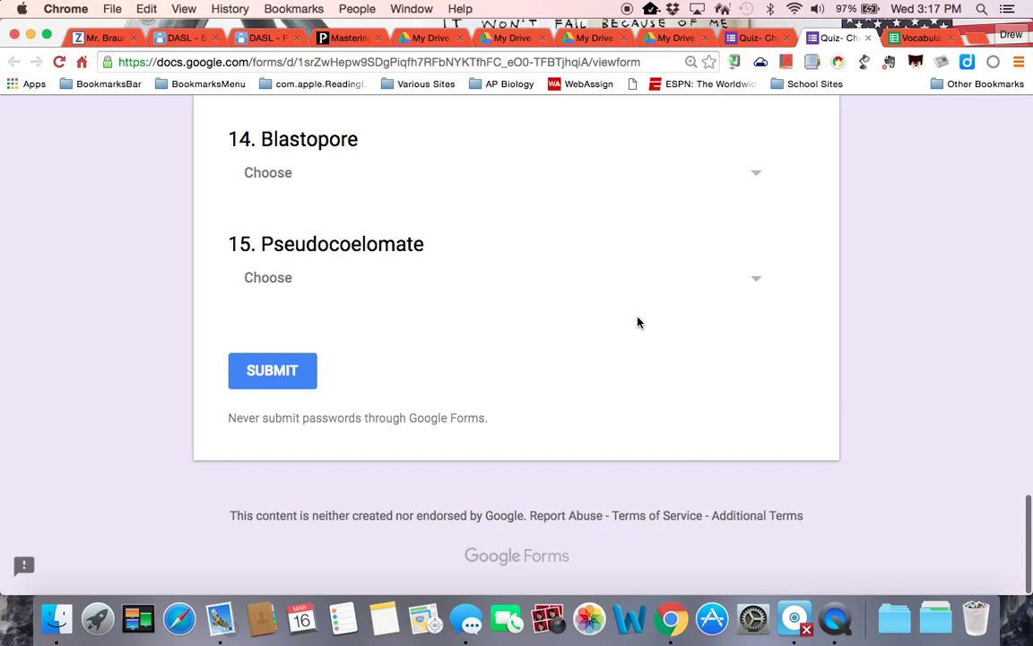
pyautogui.scroll(20, 635, 323)
pyautogui.scroll(10, 639, 323)
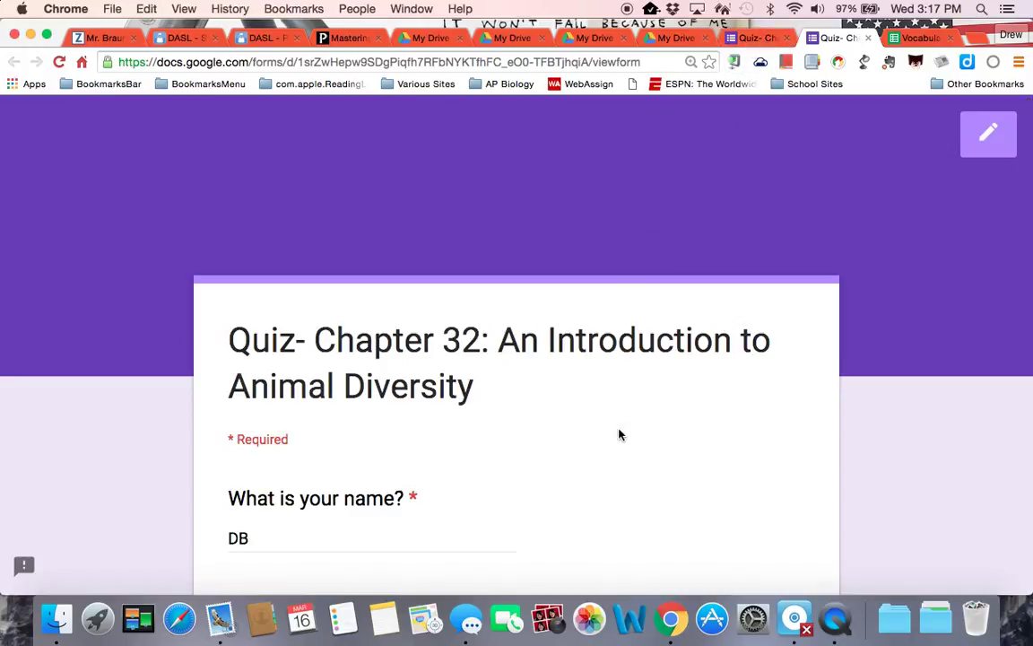
# - Return to the quiz's form editor and review the summary of its responses, including the charts for the vocabulary questions
pyautogui.click(765, 39)
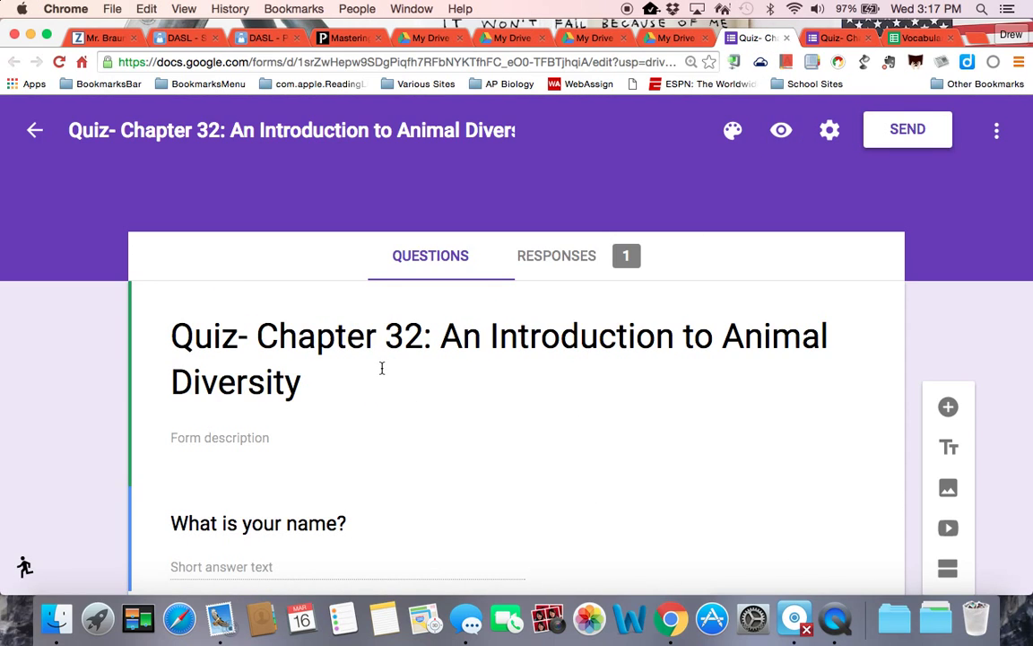
pyautogui.scroll(-3, 383, 372)
pyautogui.scroll(3, 384, 367)
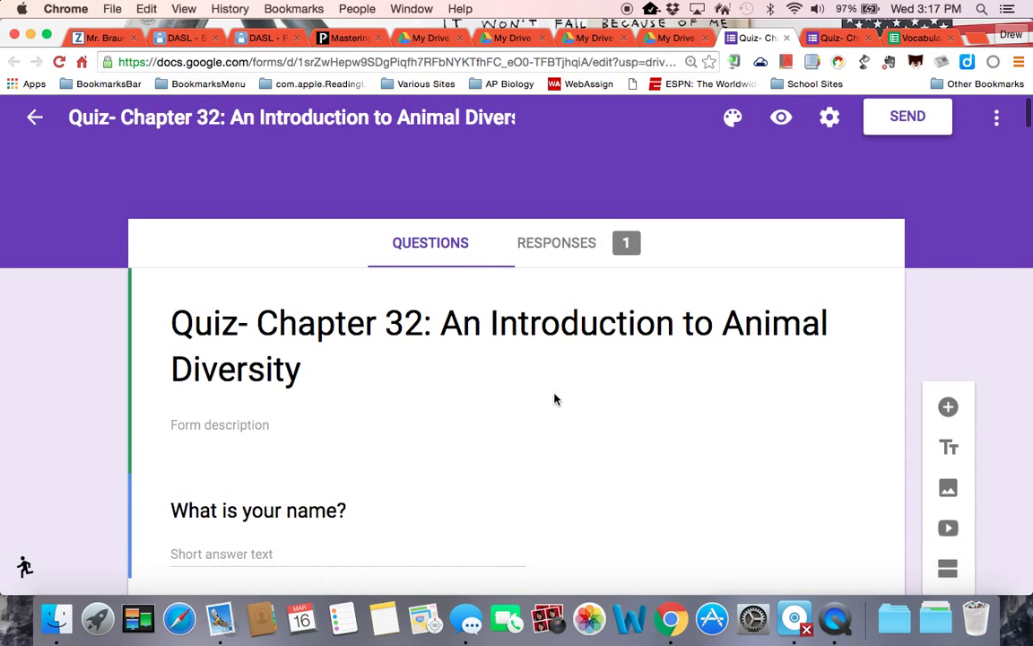
pyautogui.click(556, 246)
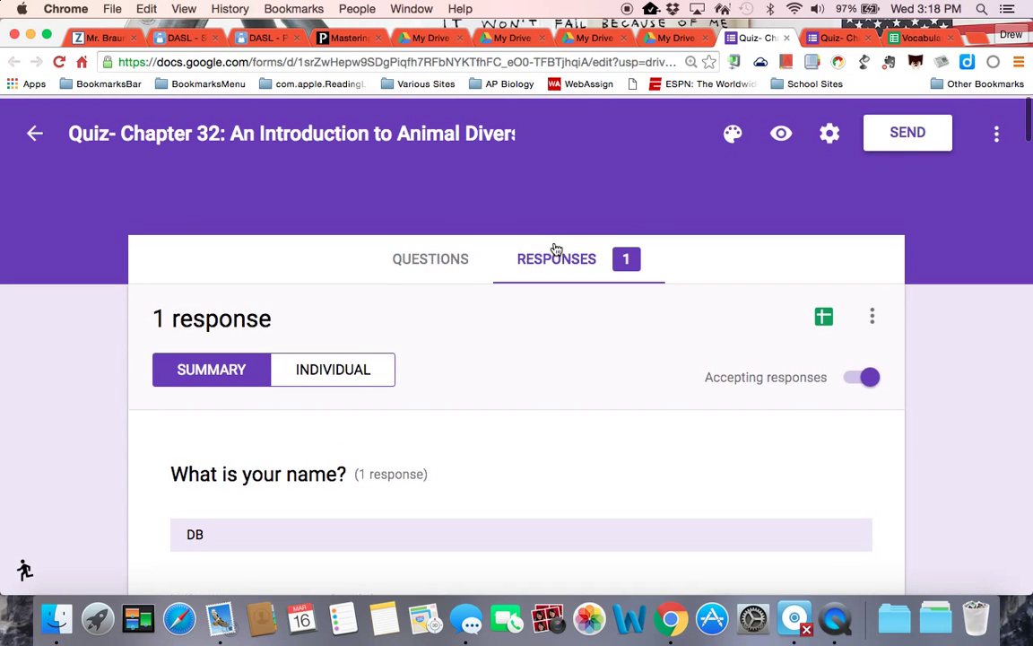
pyautogui.scroll(-5, 494, 435)
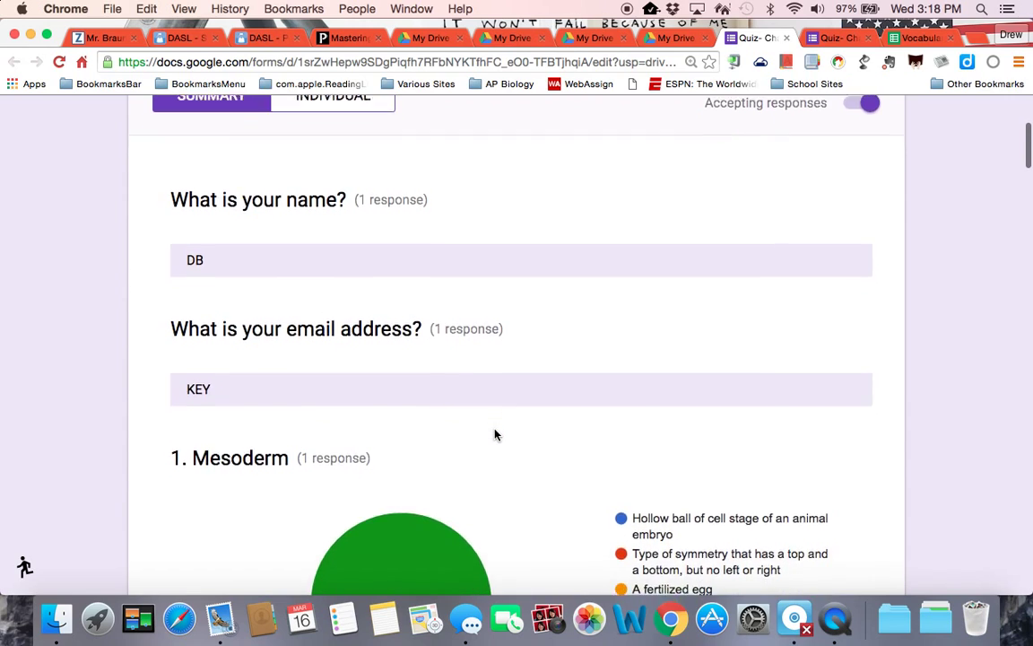
pyautogui.scroll(-10, 494, 435)
pyautogui.scroll(-8, 494, 435)
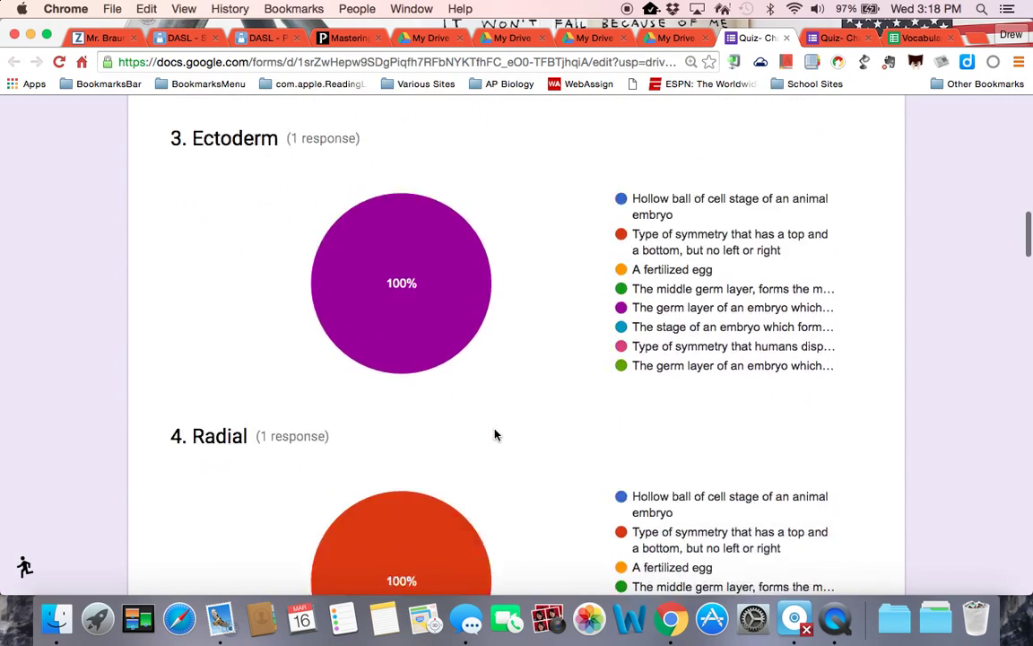
pyautogui.scroll(-10, 494, 435)
pyautogui.scroll(20, 494, 435)
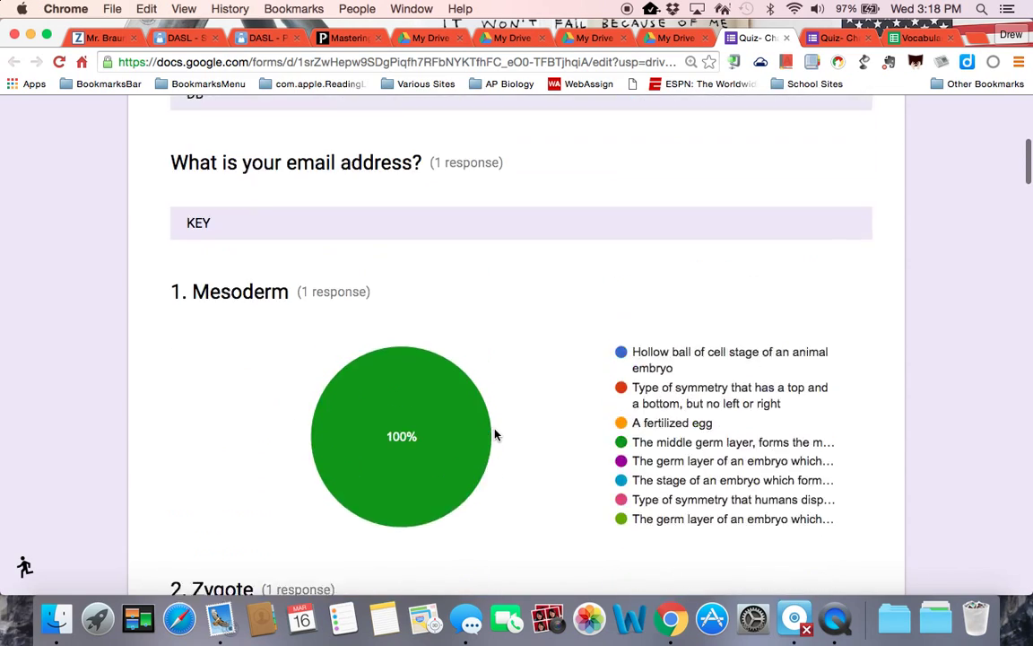
pyautogui.scroll(10, 495, 435)
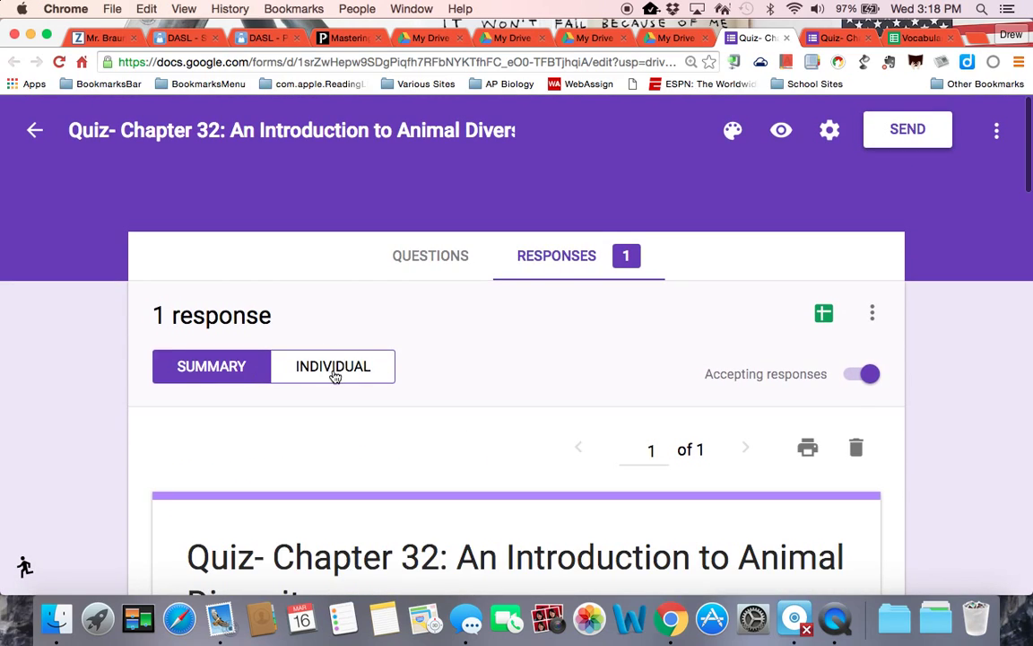
# - View the individual answer-key response and look through its selected vocabulary definitions
pyautogui.click(332, 368)
pyautogui.scroll(-10, 389, 443)
pyautogui.scroll(-10, 390, 443)
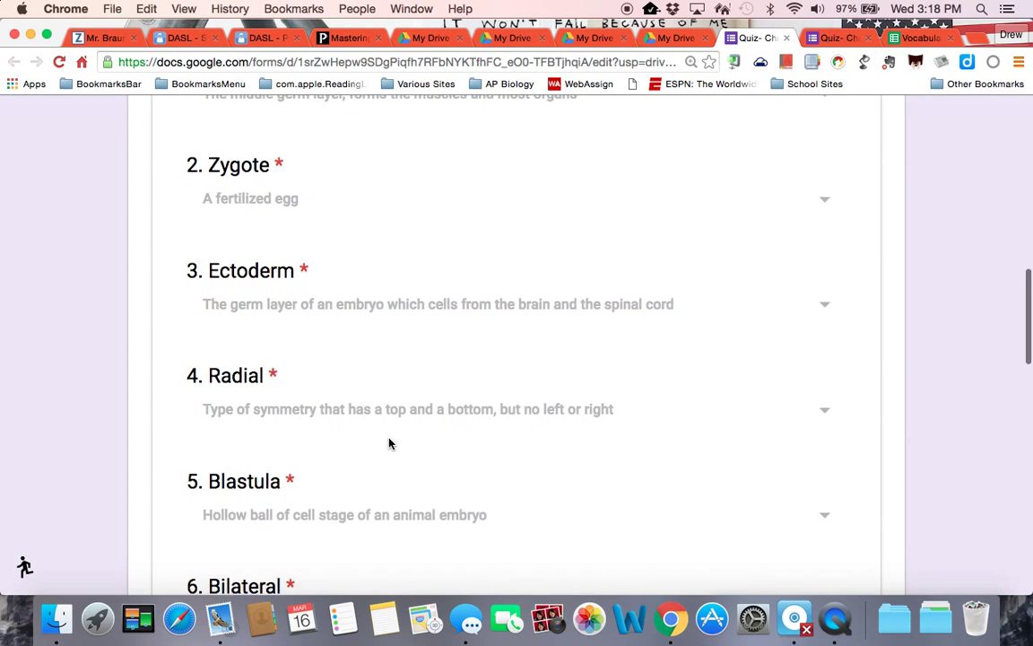
pyautogui.scroll(-5, 389, 443)
pyautogui.scroll(15, 390, 444)
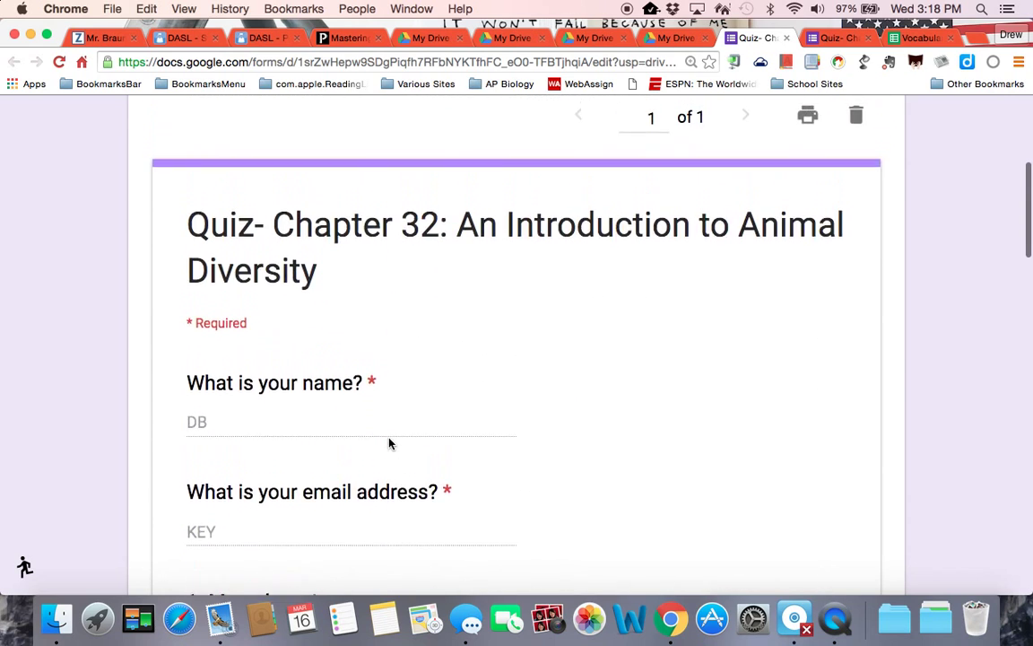
pyautogui.scroll(8, 389, 444)
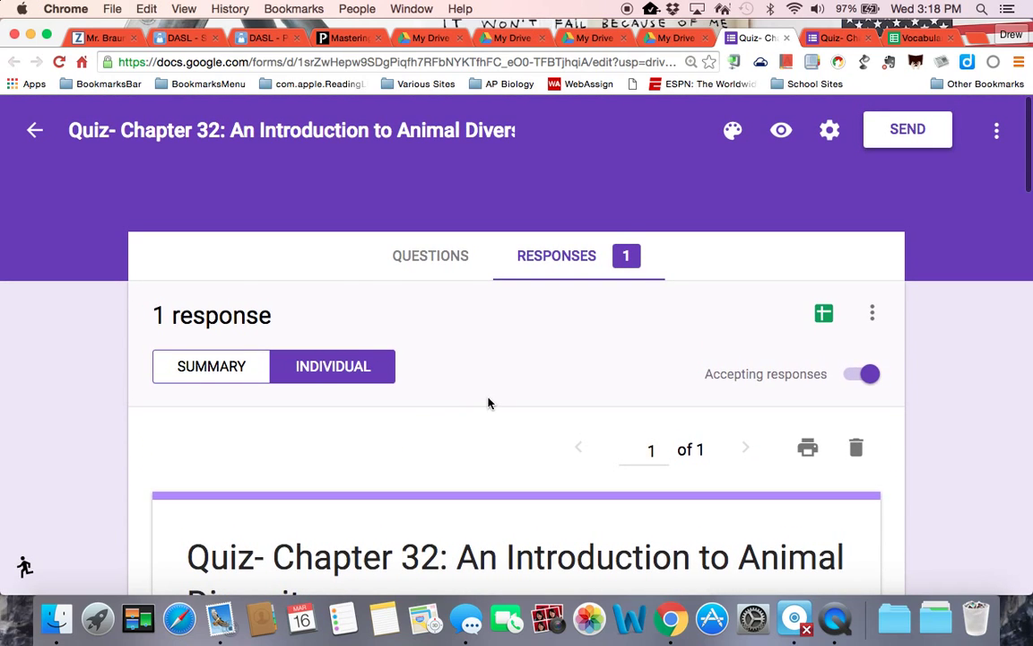
# - Open the Chapter 32 quiz's responses in a Google Sheets spreadsheet
pyautogui.click(426, 261)
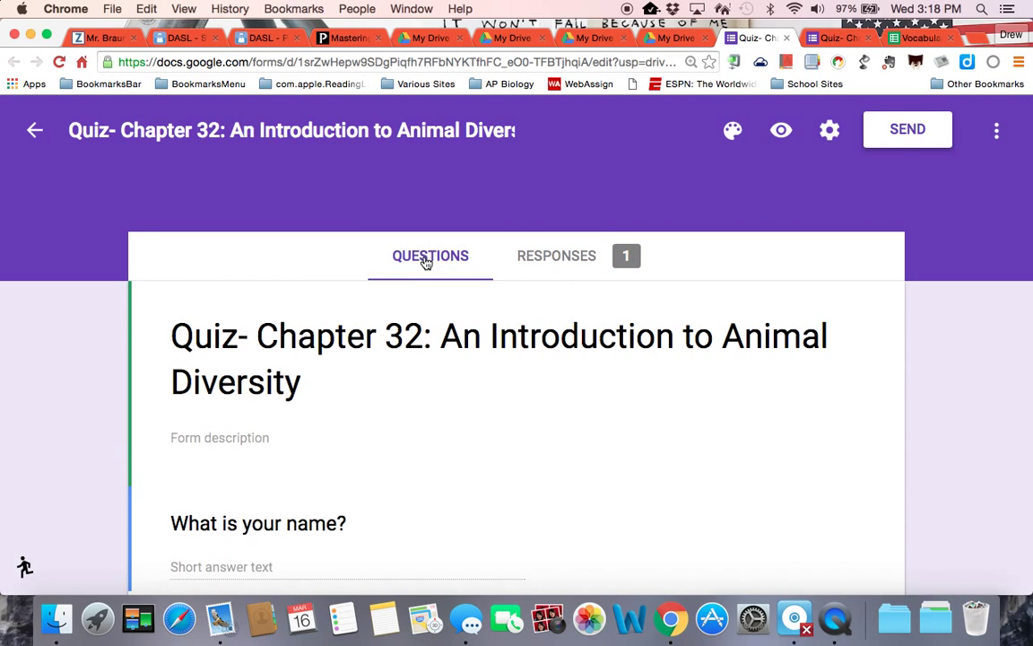
pyautogui.click(544, 260)
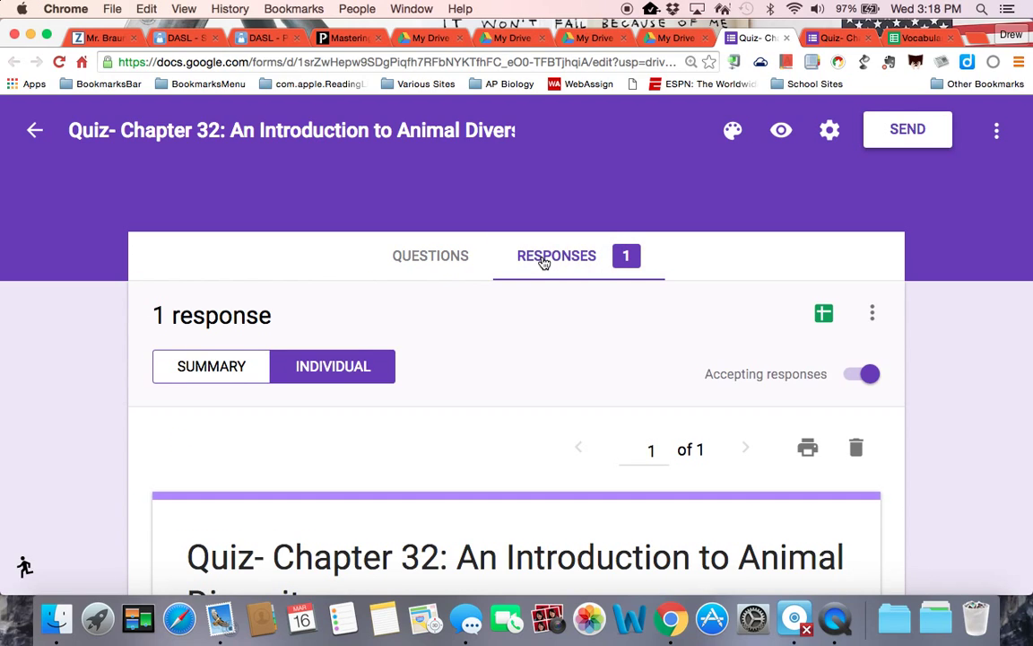
pyautogui.click(825, 316)
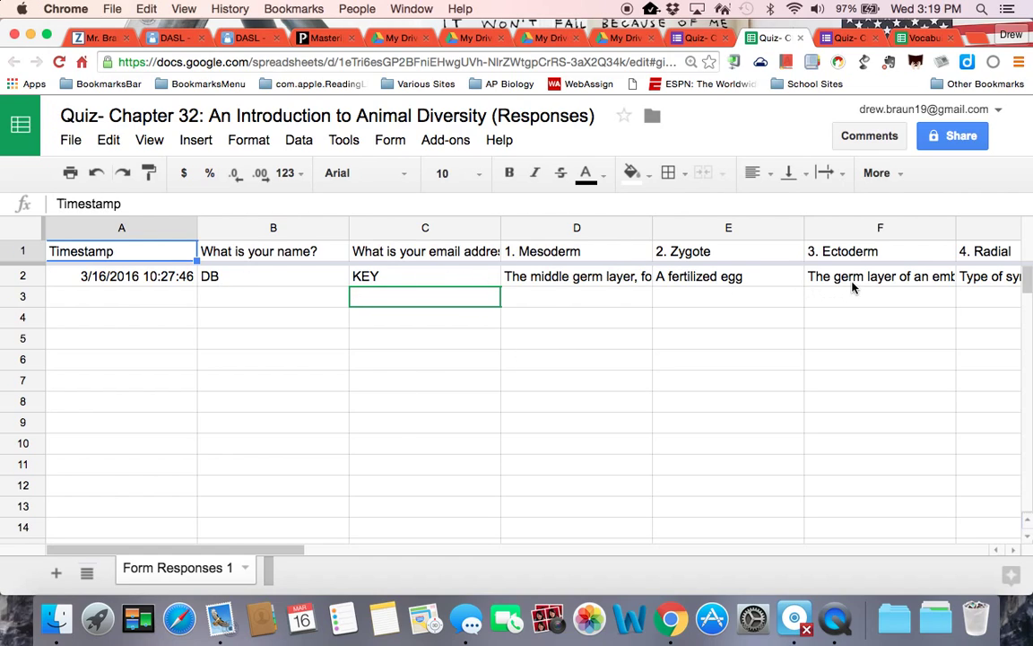
# - View the installed Flubaroo add-on's options in the responses spreadsheet and close them without choosing one
pyautogui.click(444, 141)
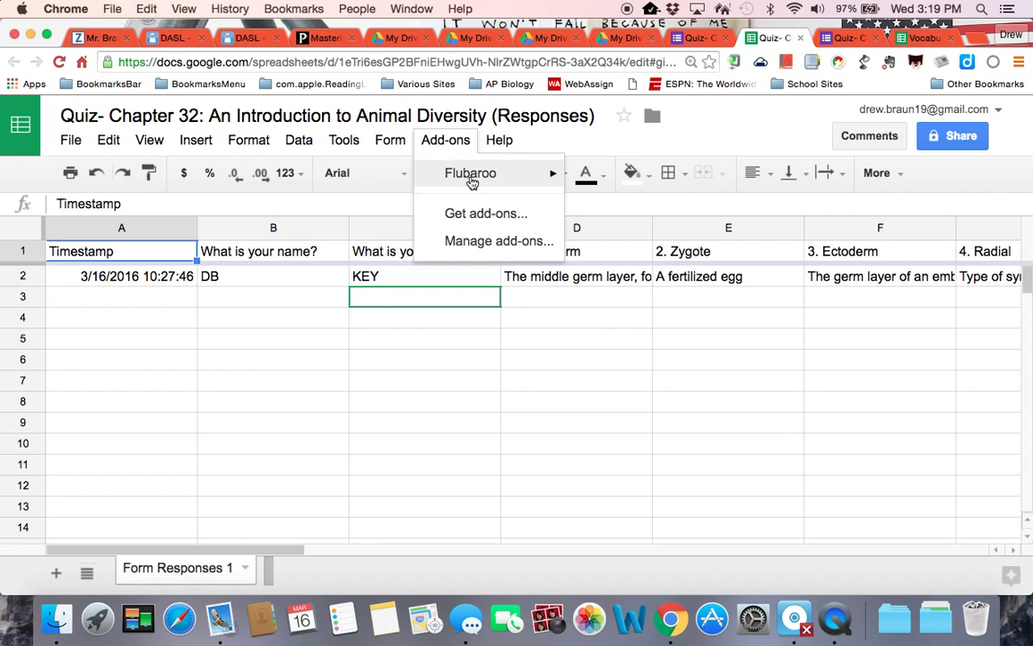
pyautogui.moveTo(472, 182)
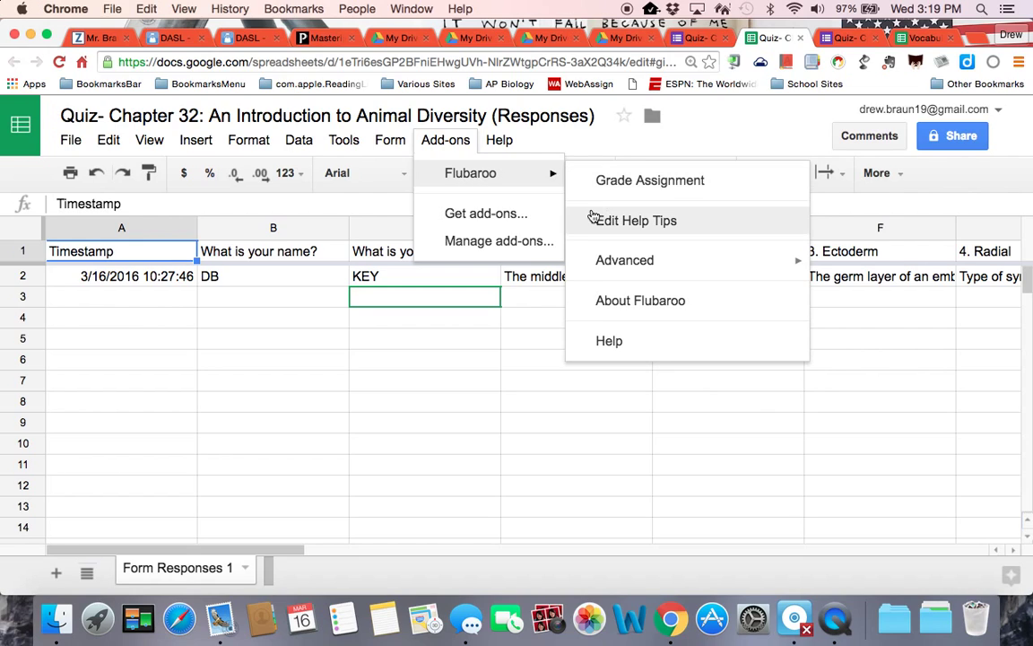
pyautogui.click(439, 140)
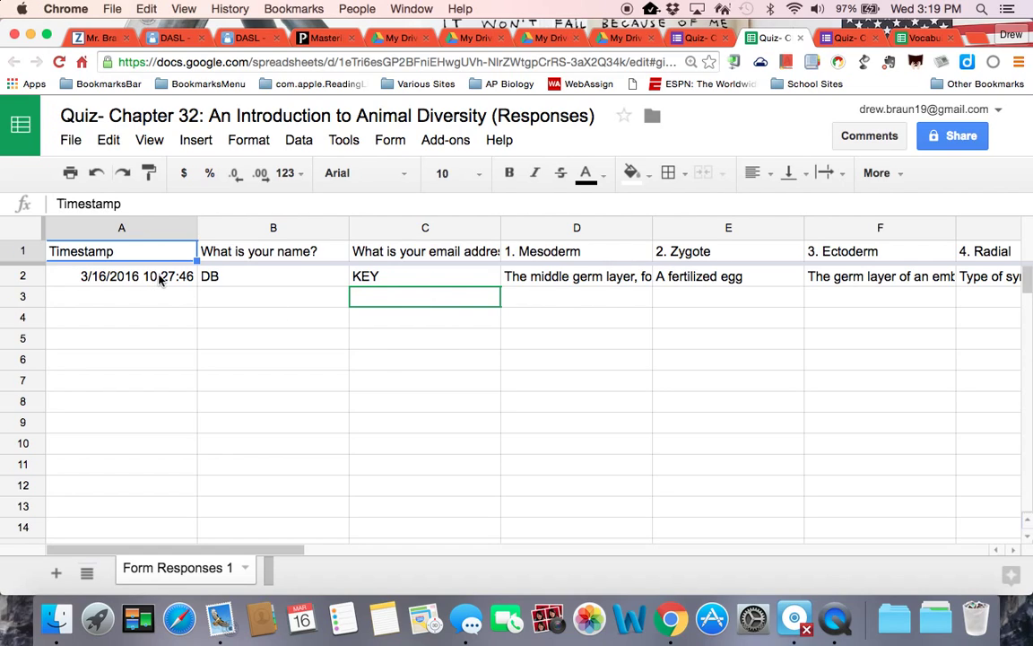
# - Try to grade the Chapter 32 quiz responses with Flubaroo's Grade Assignment and dismiss the notification
pyautogui.click(446, 141)
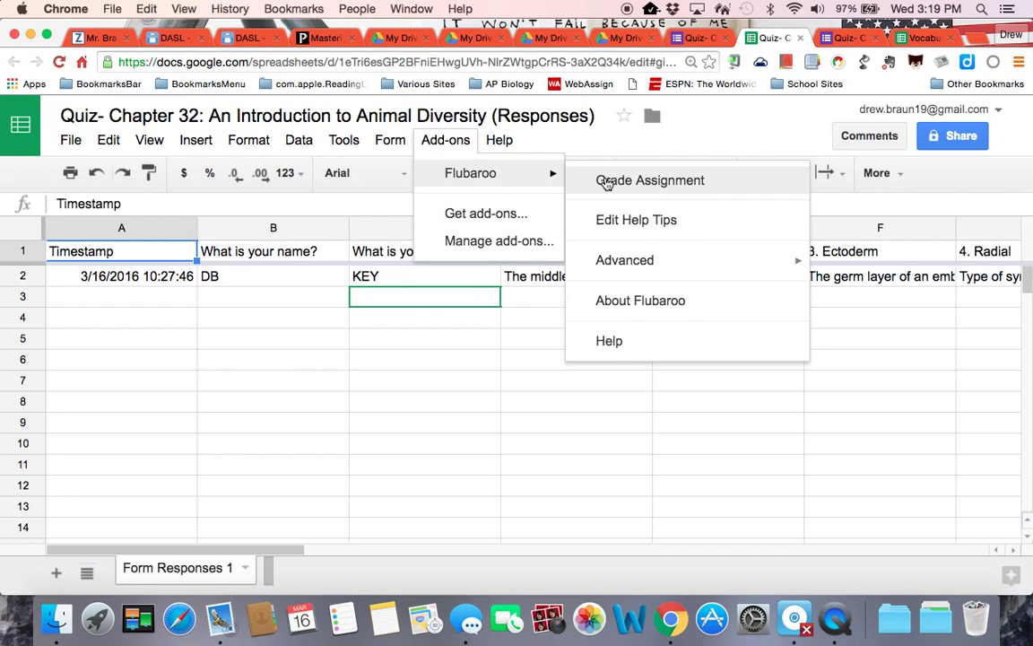
pyautogui.click(608, 181)
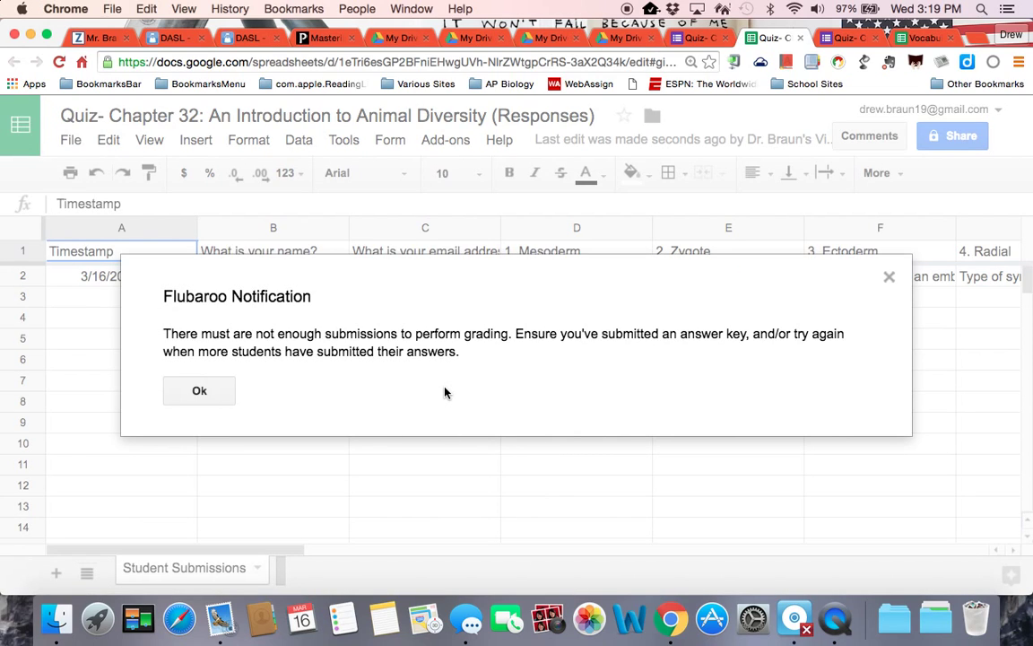
pyautogui.click(200, 392)
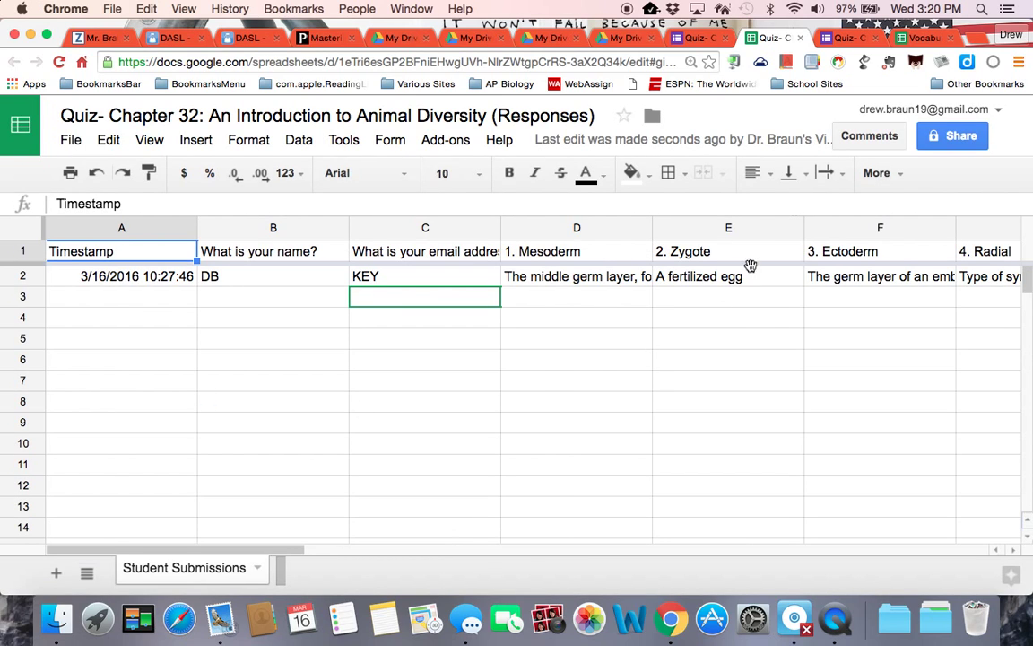
# - Switch to the Vocabulary Quiz #9 spreadsheet and review the answer key row and the student submissions
pyautogui.click(926, 39)
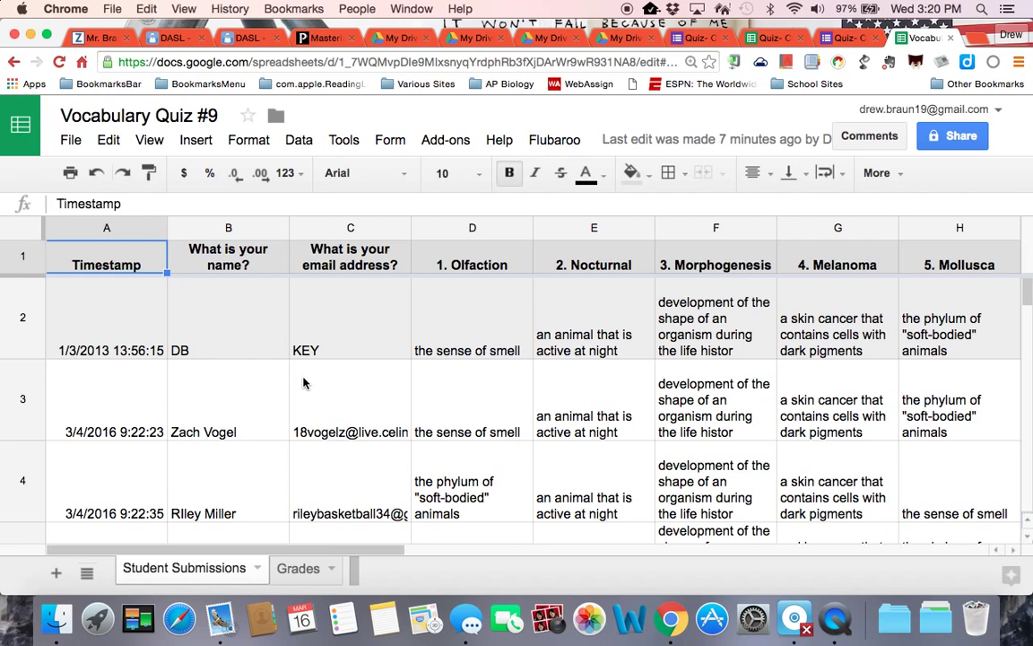
pyautogui.scroll(-5, 303, 383)
pyautogui.scroll(3, 303, 383)
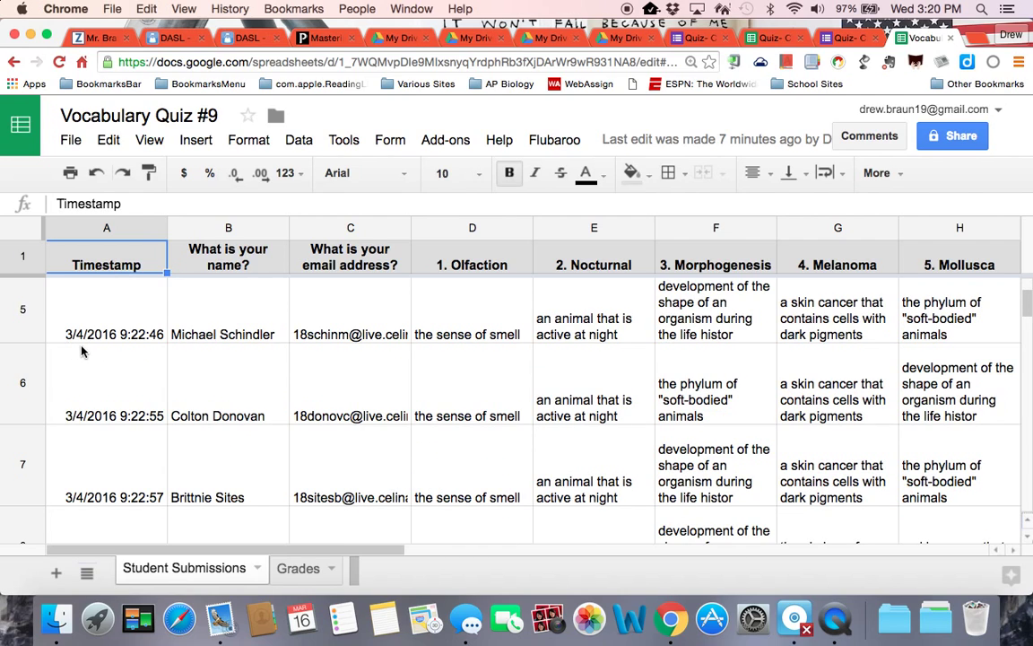
pyautogui.scroll(3, 149, 344)
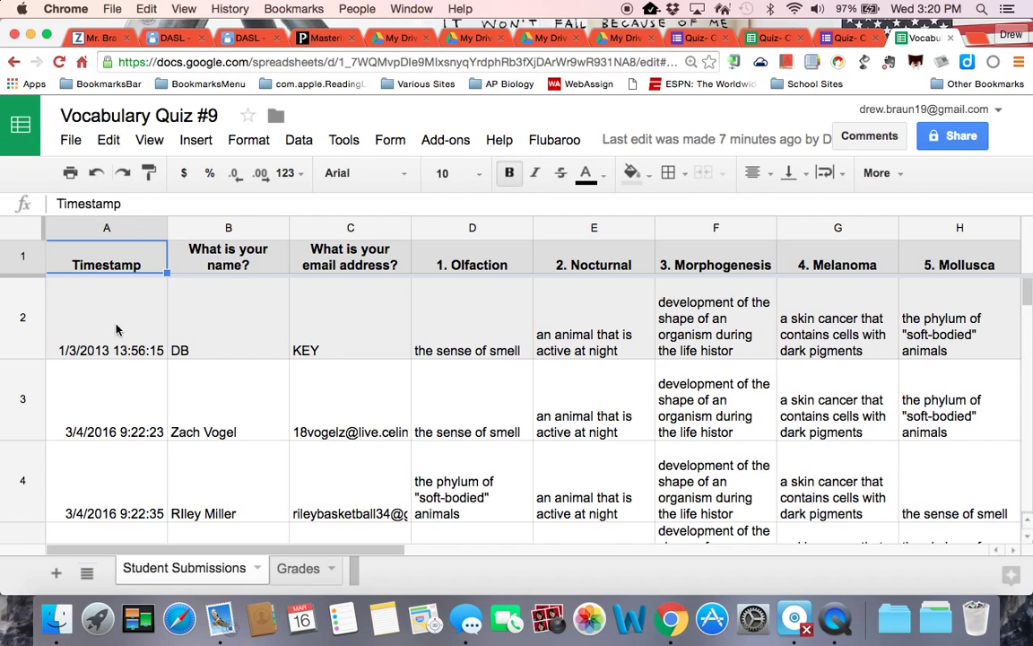
pyautogui.scroll(-10, 440, 341)
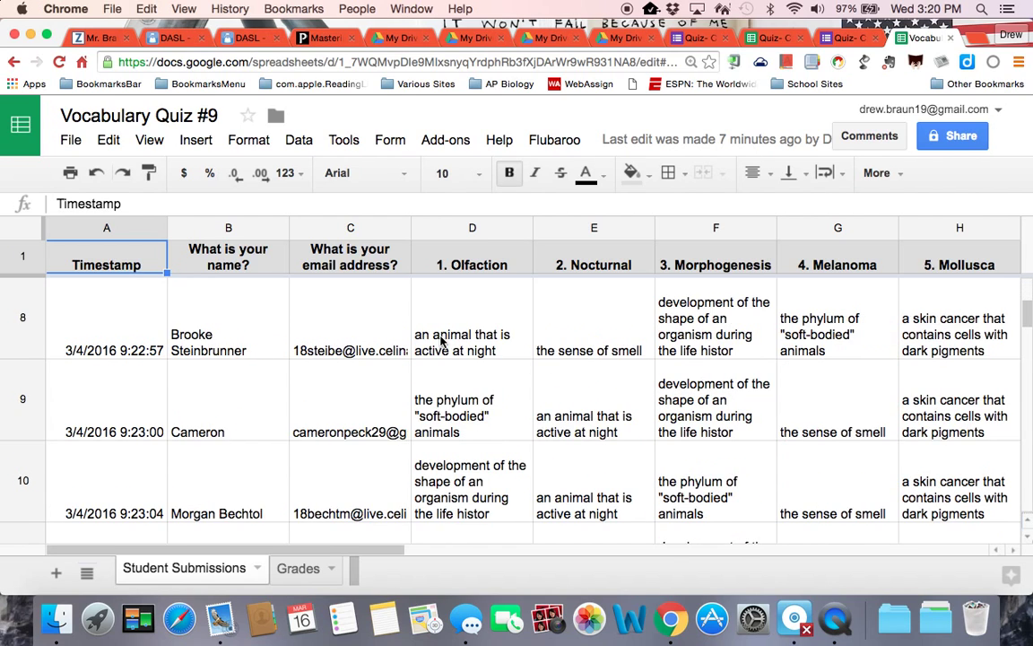
pyautogui.scroll(-5, 441, 341)
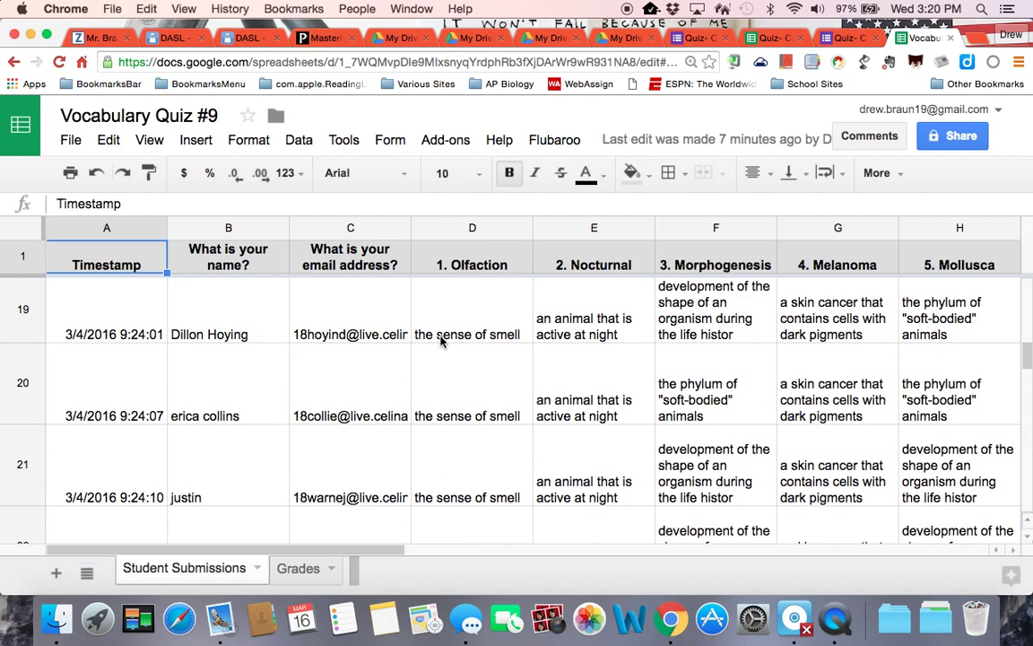
pyautogui.scroll(7, 441, 340)
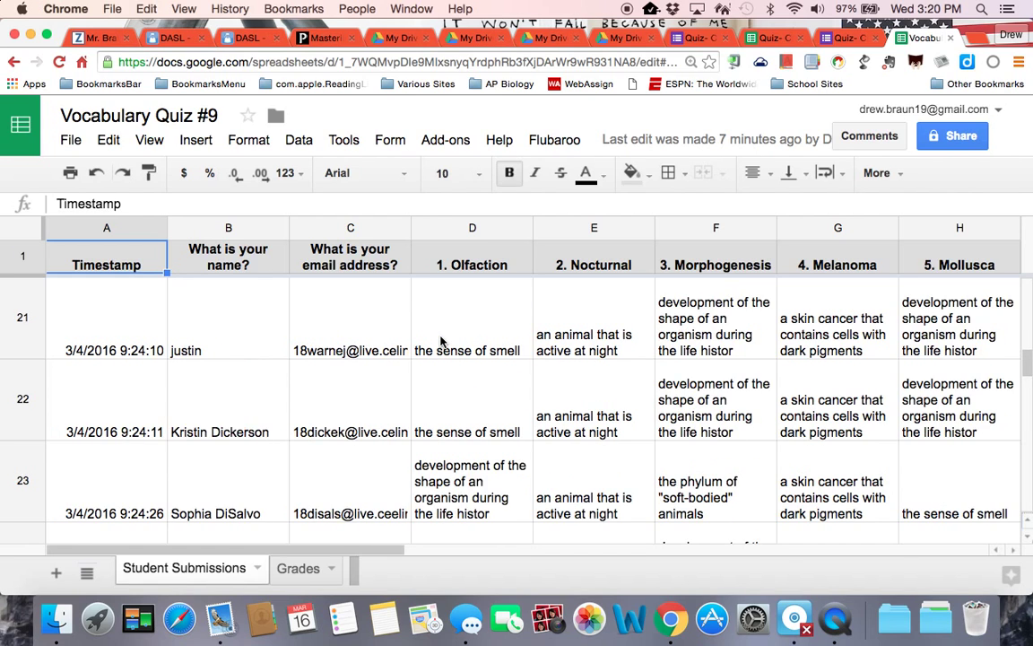
pyautogui.scroll(10, 441, 340)
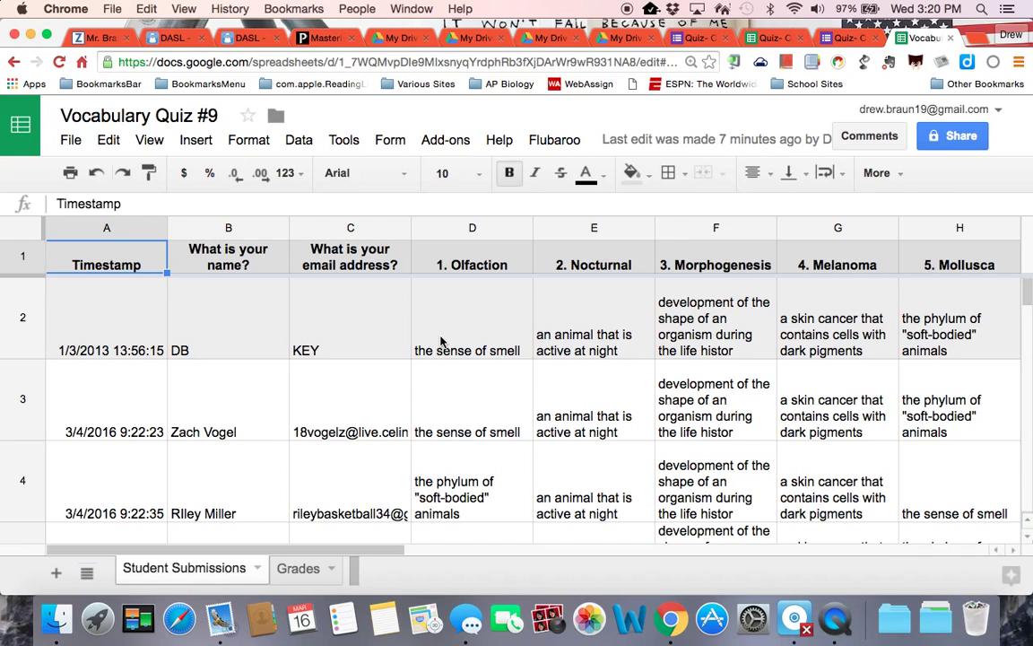
# - Start Flubaroo's Regrade Assignment for Vocabulary Quiz #9, agree to replace the existing grades, and switch the browser window to full screen
pyautogui.click(443, 145)
pyautogui.moveTo(471, 173)
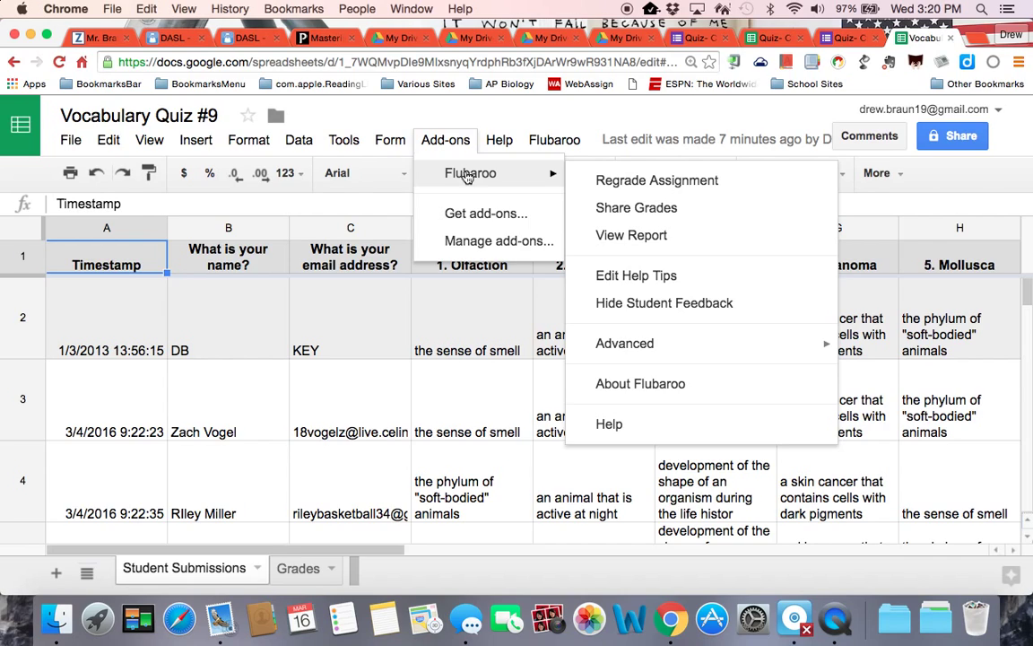
pyautogui.click(607, 182)
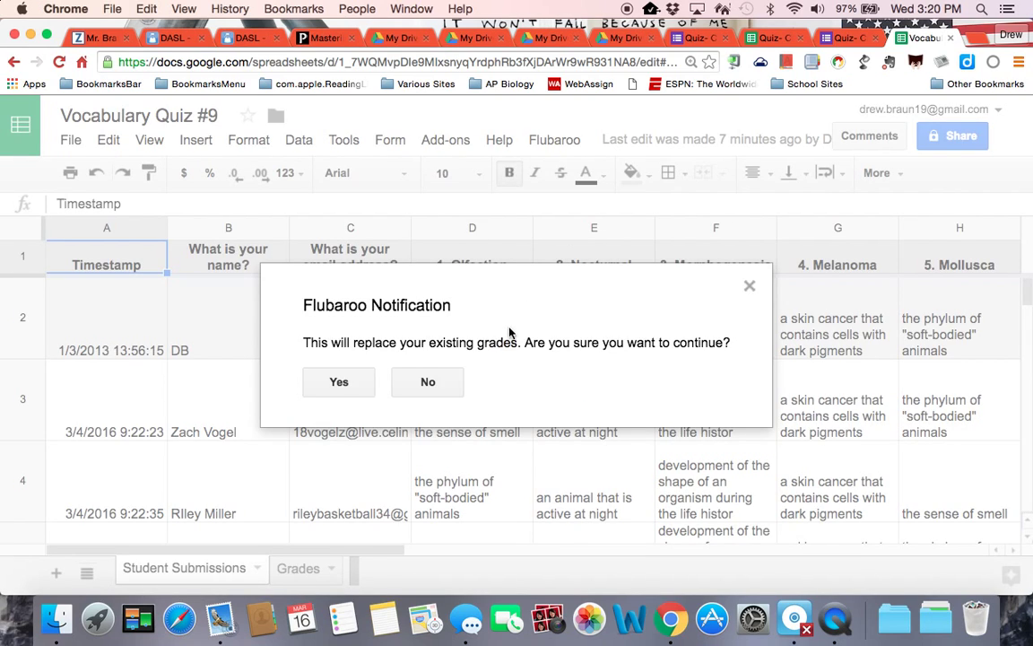
pyautogui.click(330, 381)
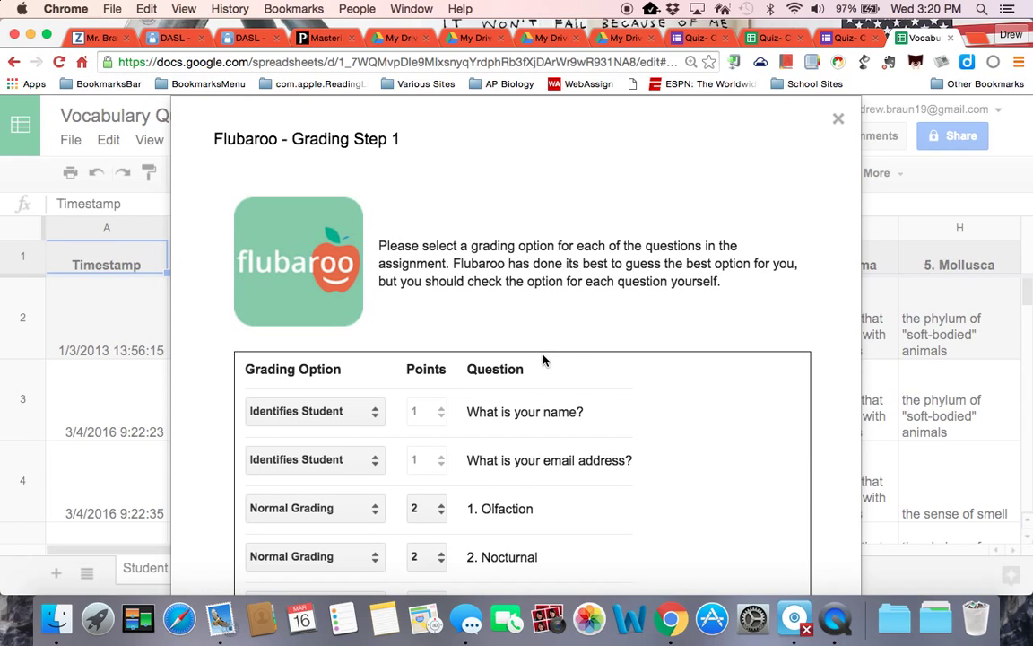
pyautogui.click(47, 36)
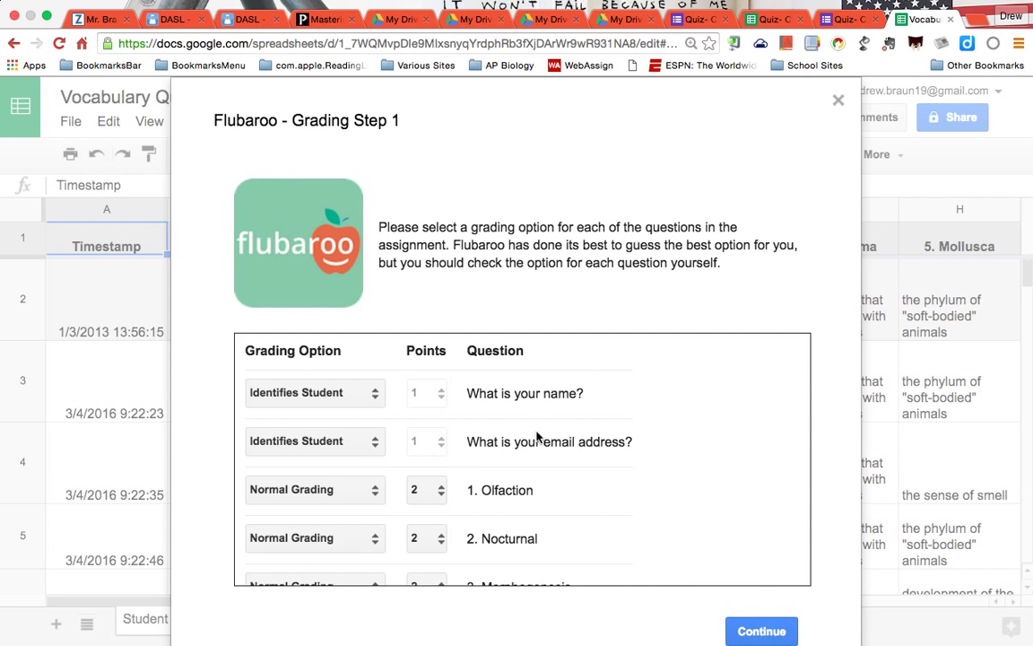
# - Set the grading option for the "What is your name?" question to Identifies Student
pyautogui.scroll(-1, 489, 405)
pyautogui.scroll(1, 487, 409)
pyautogui.click(375, 392)
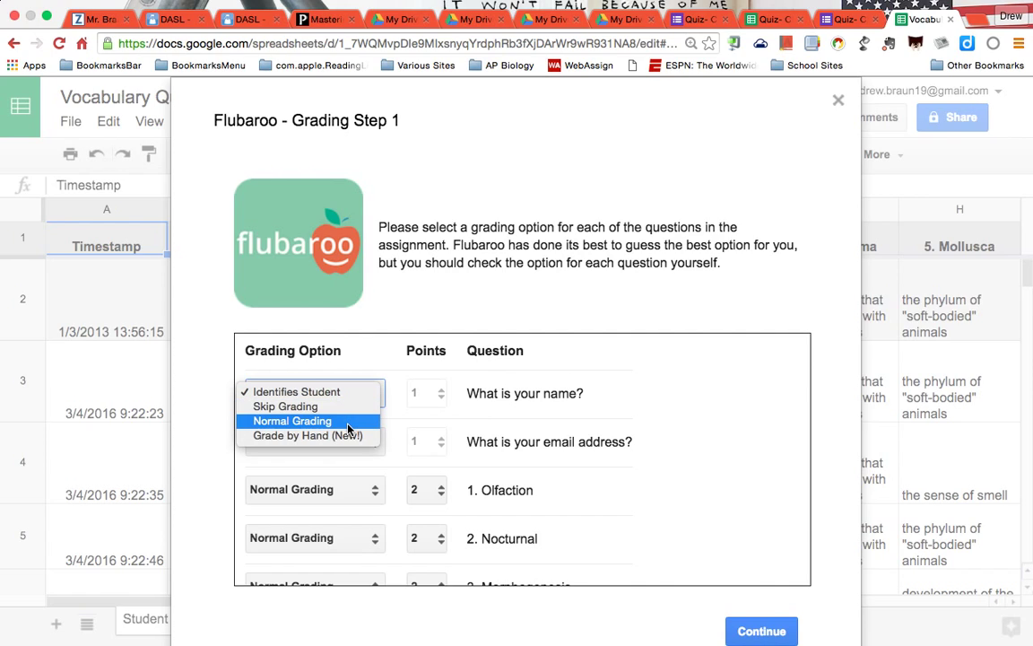
pyautogui.click(340, 395)
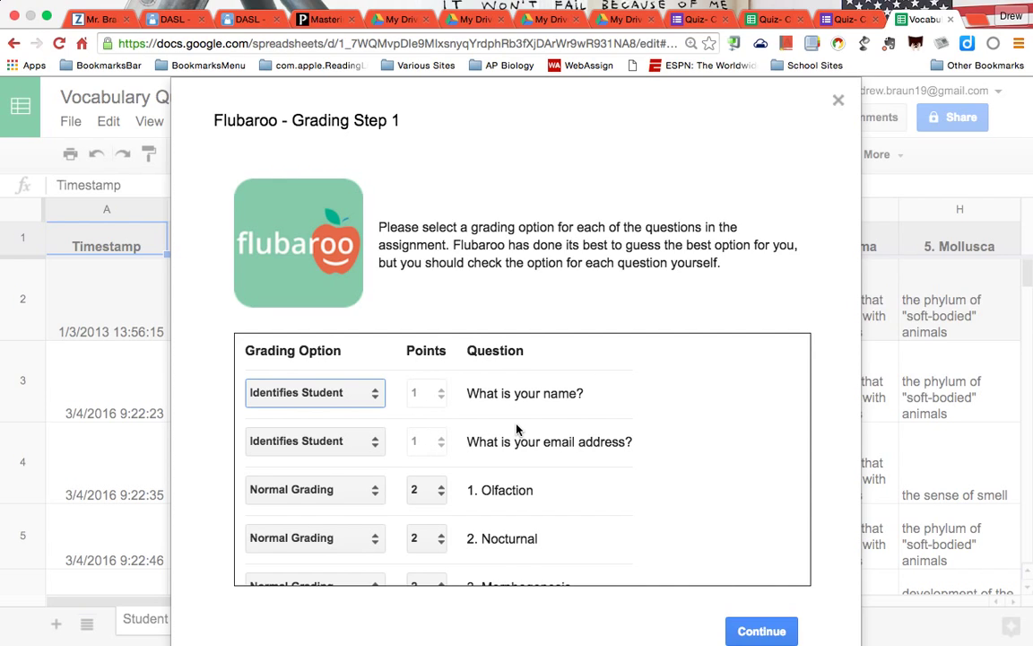
# - Set the points for the "1. Olfaction" question to 2
pyautogui.scroll(-2, 516, 430)
pyautogui.scroll(-1, 516, 429)
pyautogui.click(434, 427)
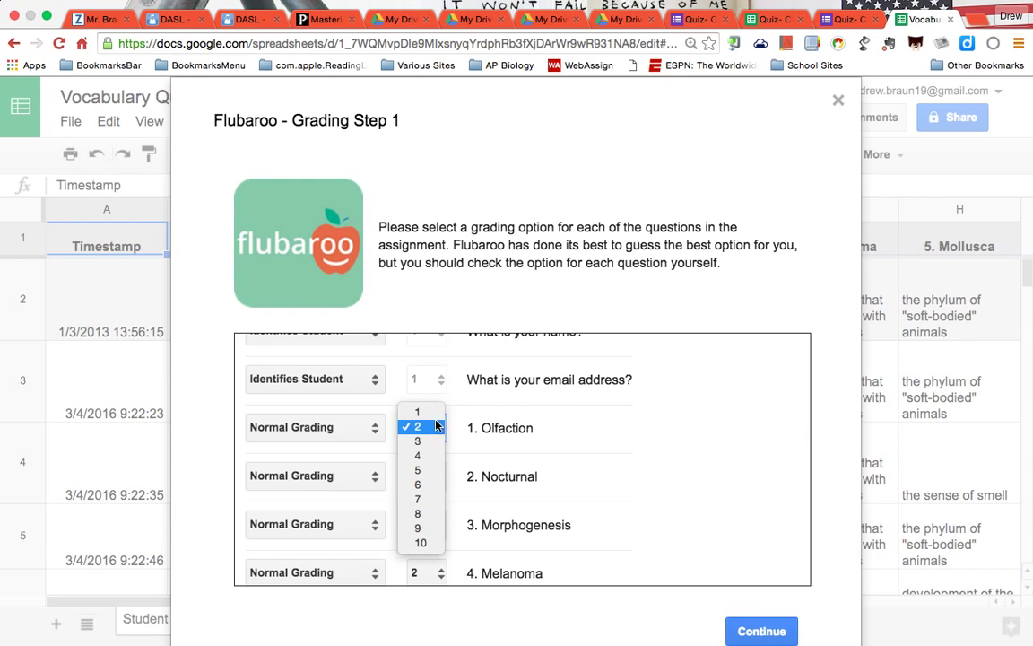
pyautogui.click(434, 427)
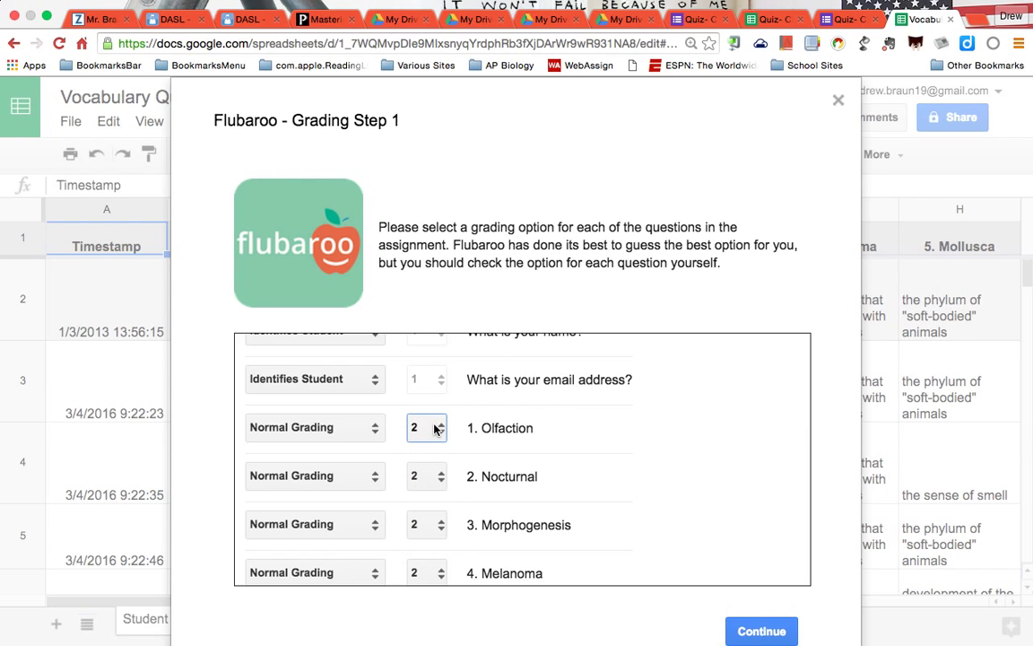
# - Check the grading options and points of the remaining questions through "10. Orthodontist" and continue to the answer key selection
pyautogui.scroll(-1, 512, 430)
pyautogui.scroll(-4, 512, 430)
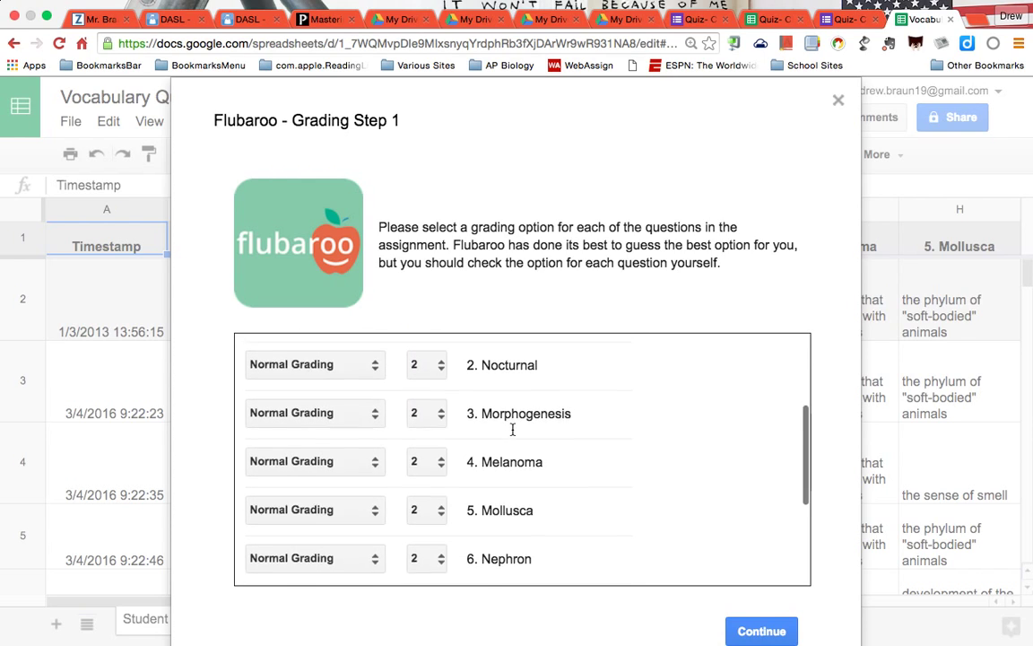
pyautogui.scroll(-1, 513, 434)
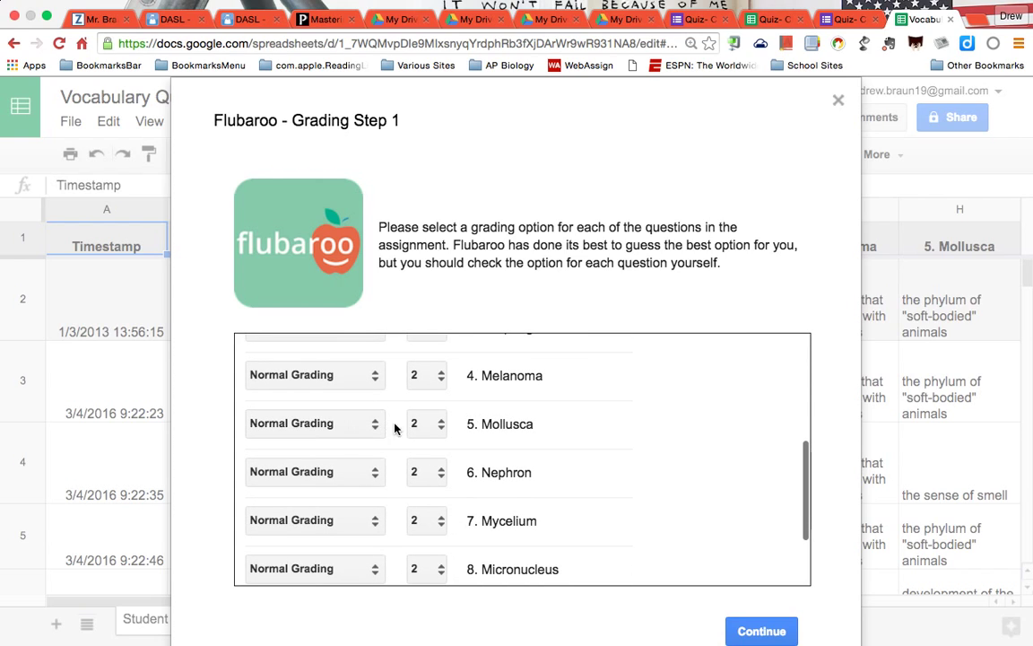
pyautogui.scroll(-1, 438, 427)
pyautogui.scroll(-2, 445, 433)
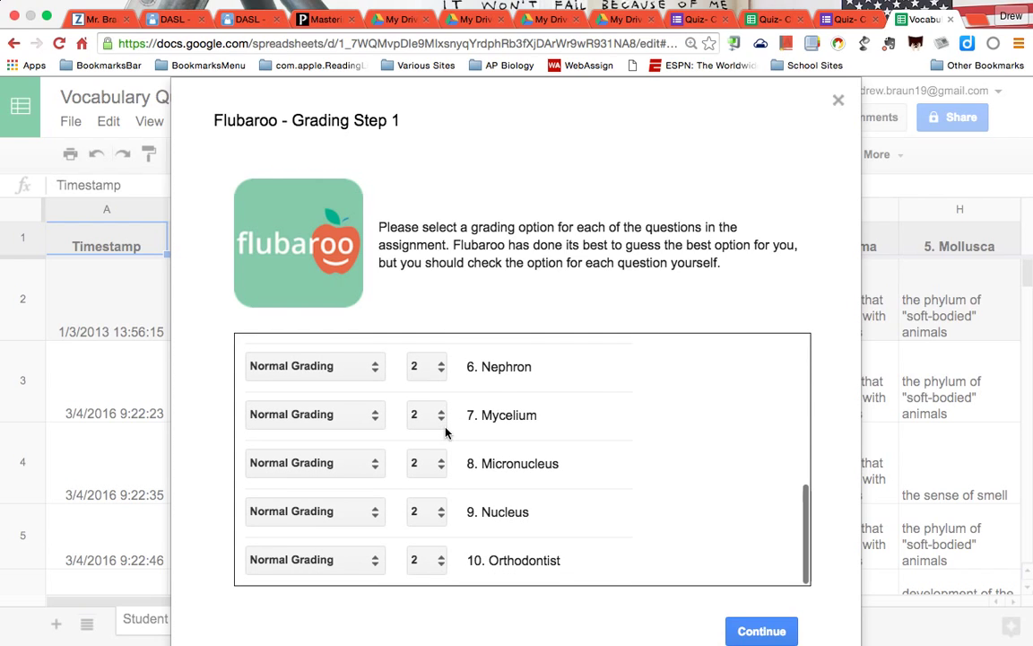
pyautogui.scroll(-1, 446, 433)
pyautogui.scroll(6, 446, 433)
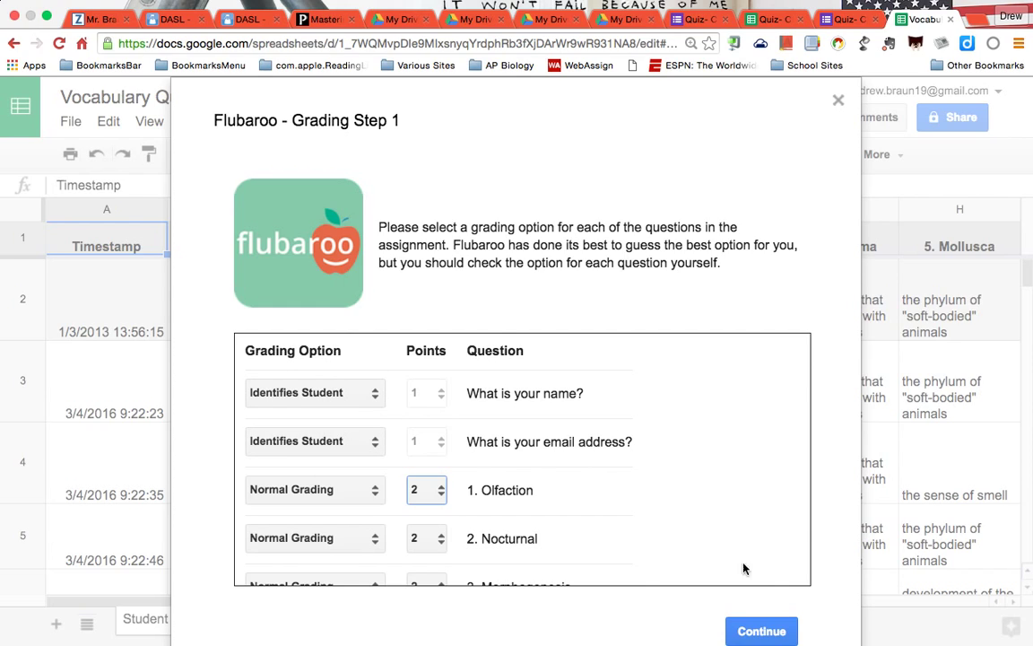
pyautogui.click(748, 632)
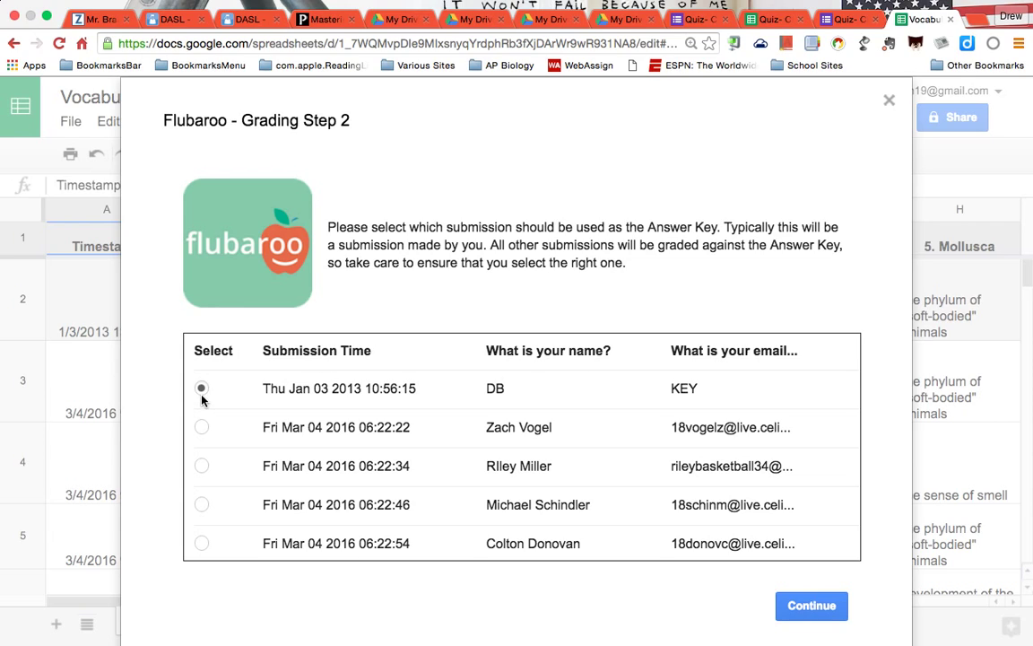
# - Use the submission marked KEY as the answer key, grade the assignment, and close the grading progress dialog
pyautogui.click(201, 427)
pyautogui.click(202, 389)
pyautogui.click(807, 607)
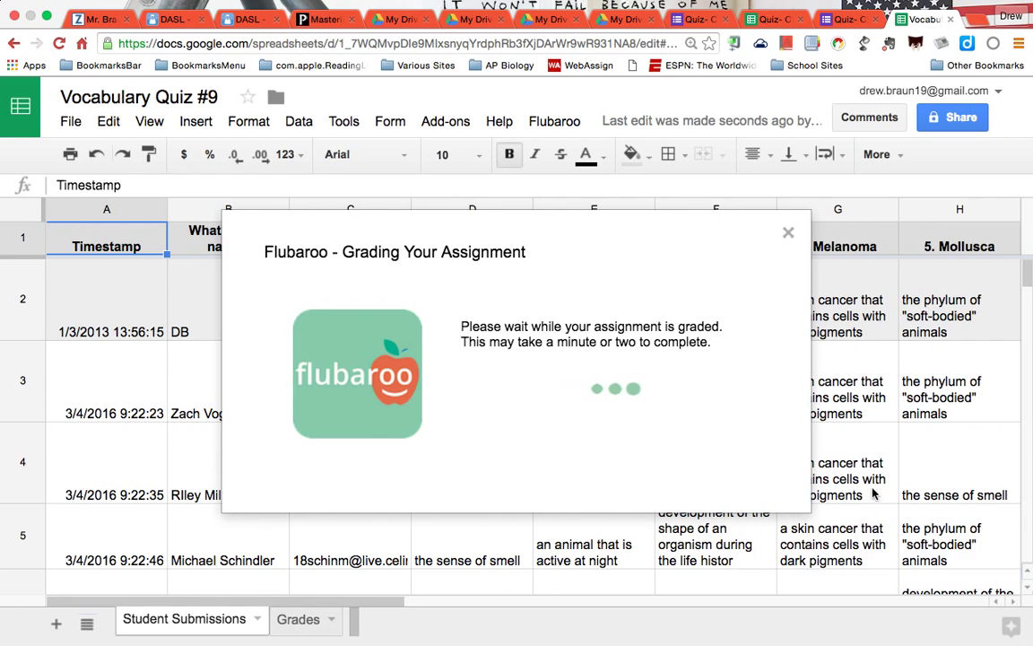
pyautogui.click(789, 233)
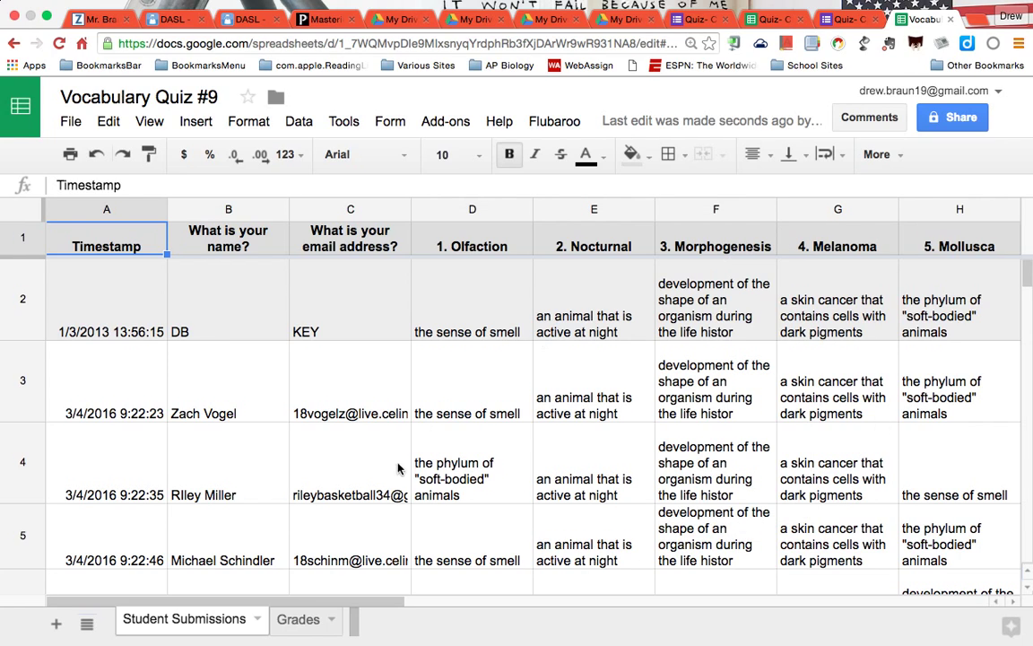
# - Open the Grades sheet and examine the per-question scores, the orange question columns, and the percent correct row
pyautogui.click(299, 619)
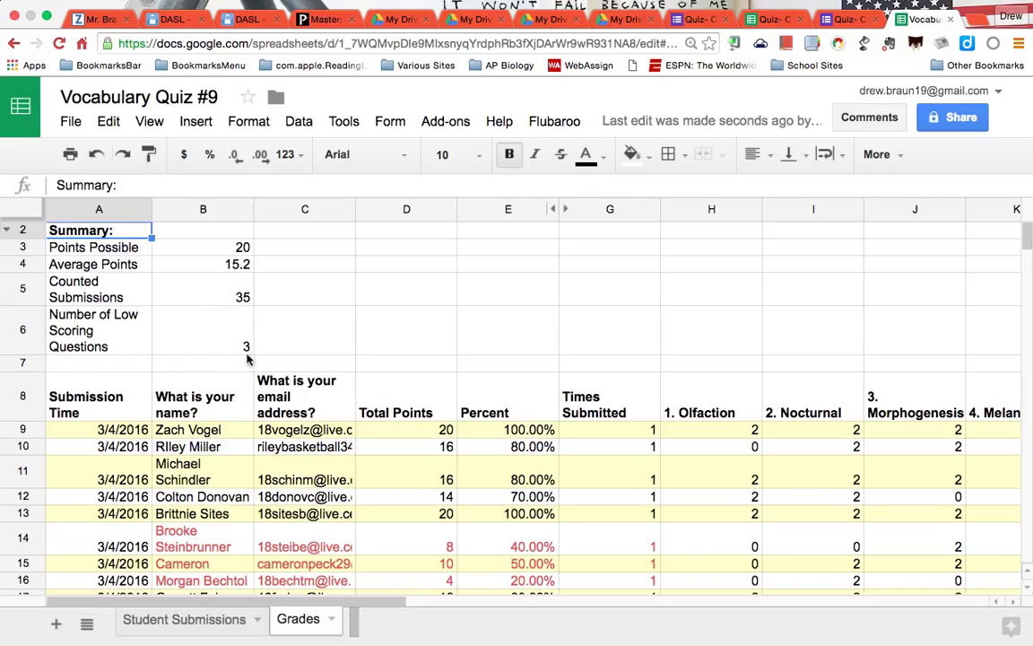
pyautogui.hscroll(8, 546, 339)
pyautogui.scroll(-1, 546, 338)
pyautogui.hscroll(2, 546, 337)
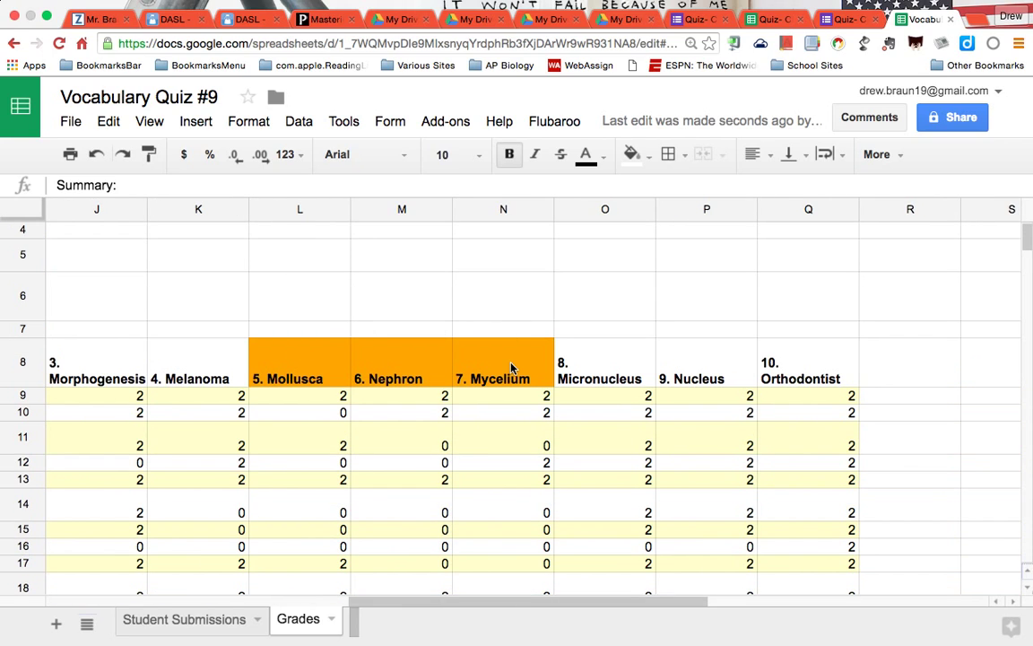
pyautogui.scroll(-10, 511, 368)
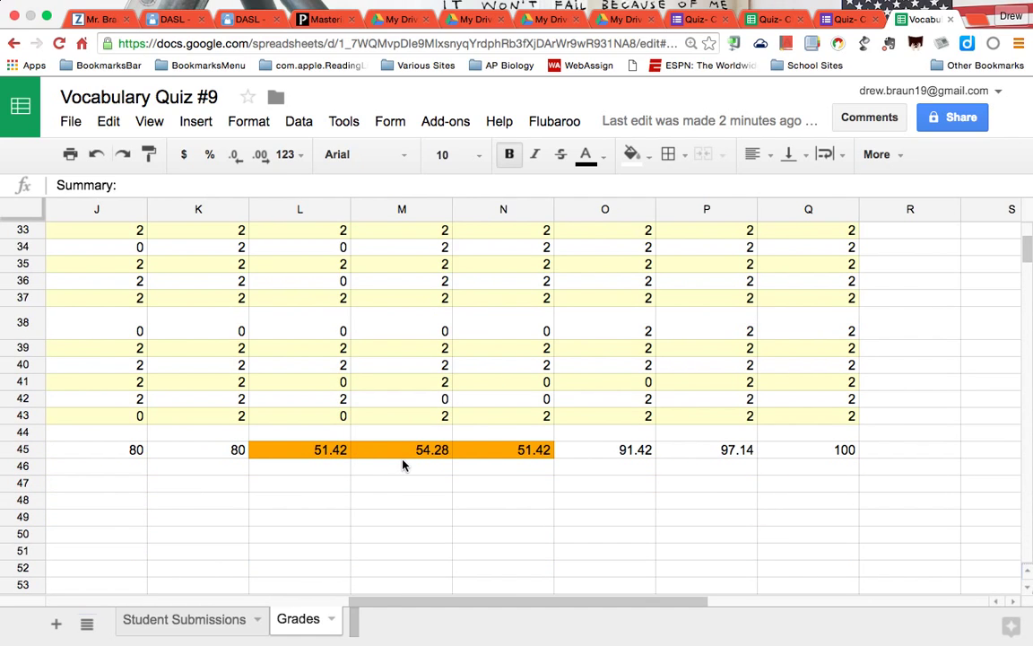
pyautogui.scroll(6, 511, 461)
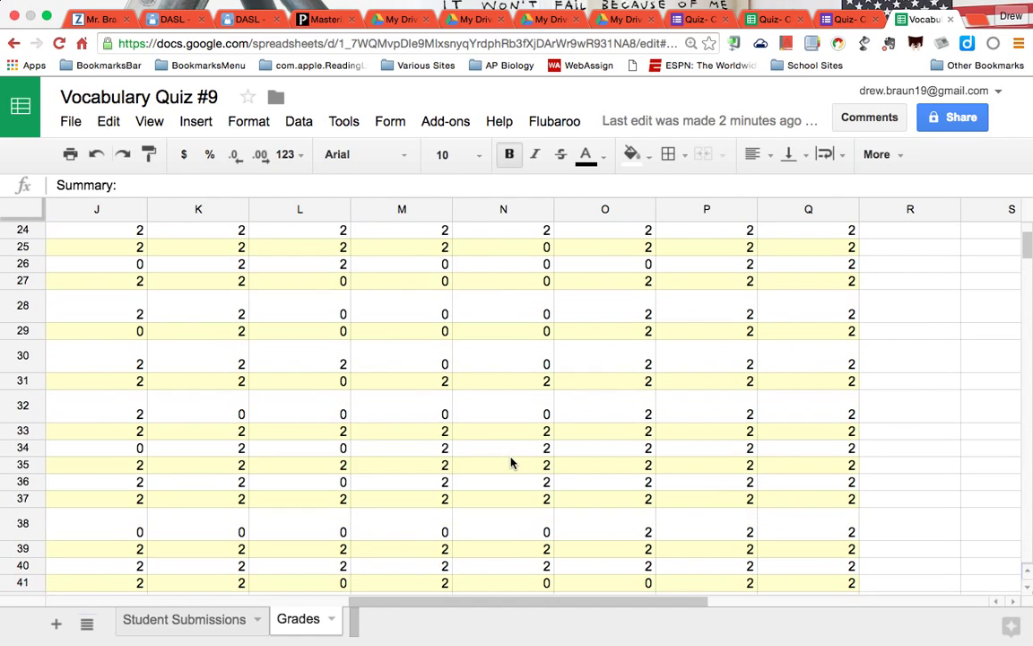
pyautogui.scroll(5, 512, 463)
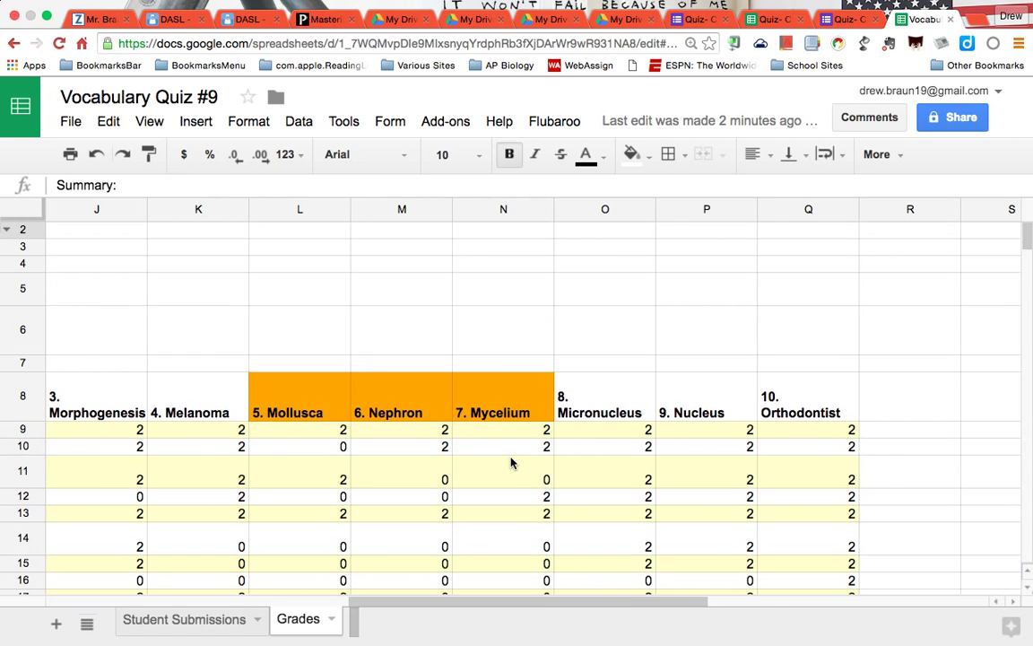
pyautogui.scroll(-10, 512, 463)
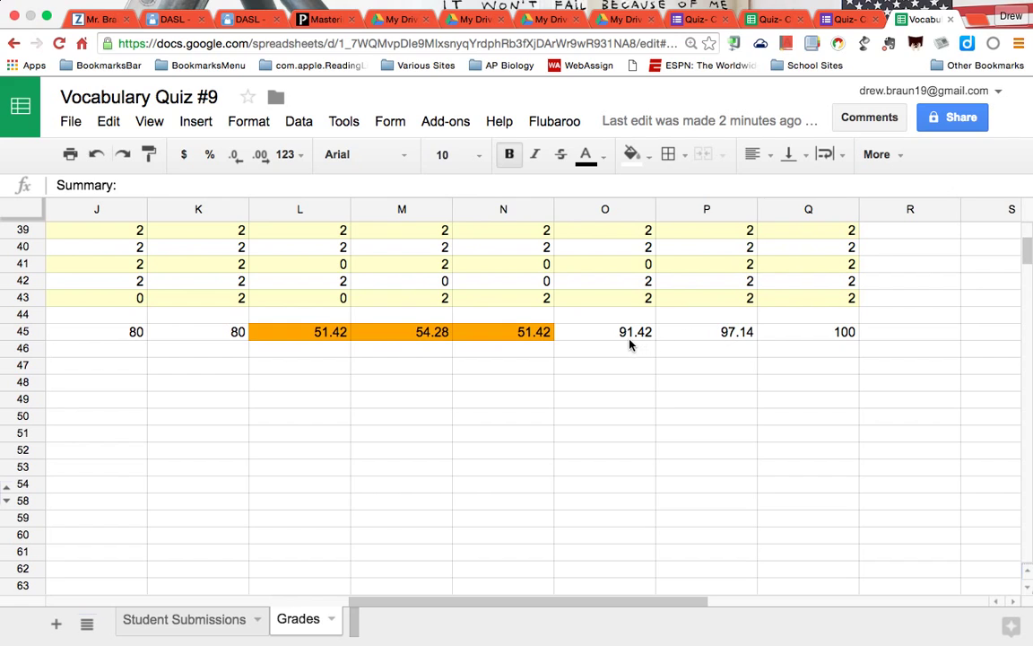
pyautogui.scroll(-2, 574, 448)
pyautogui.scroll(10, 575, 448)
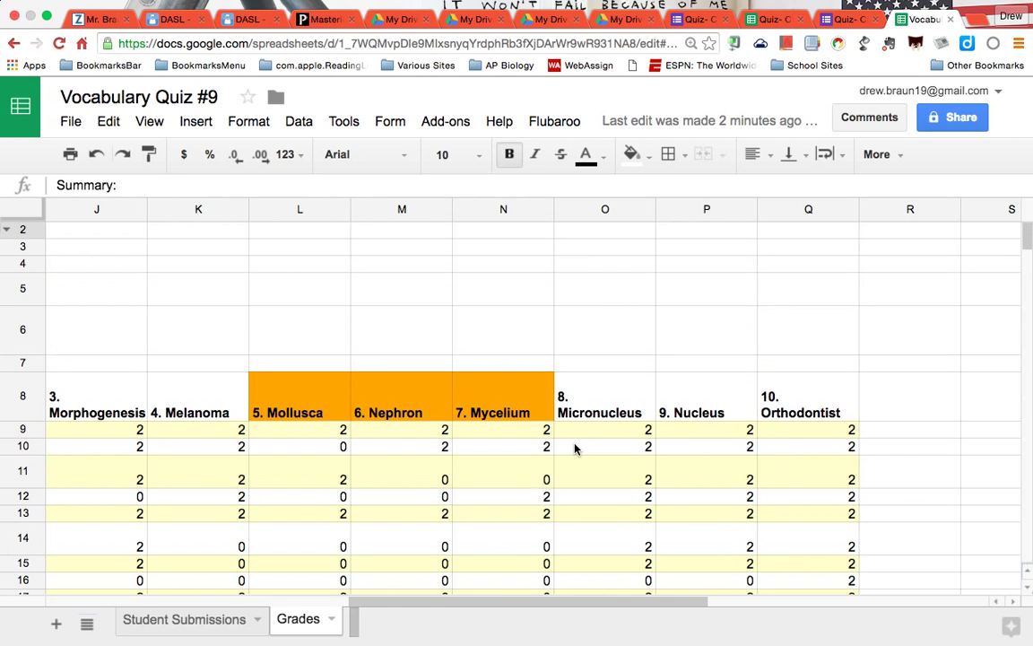
pyautogui.hscroll(5, 575, 449)
pyautogui.hscroll(-10, 575, 449)
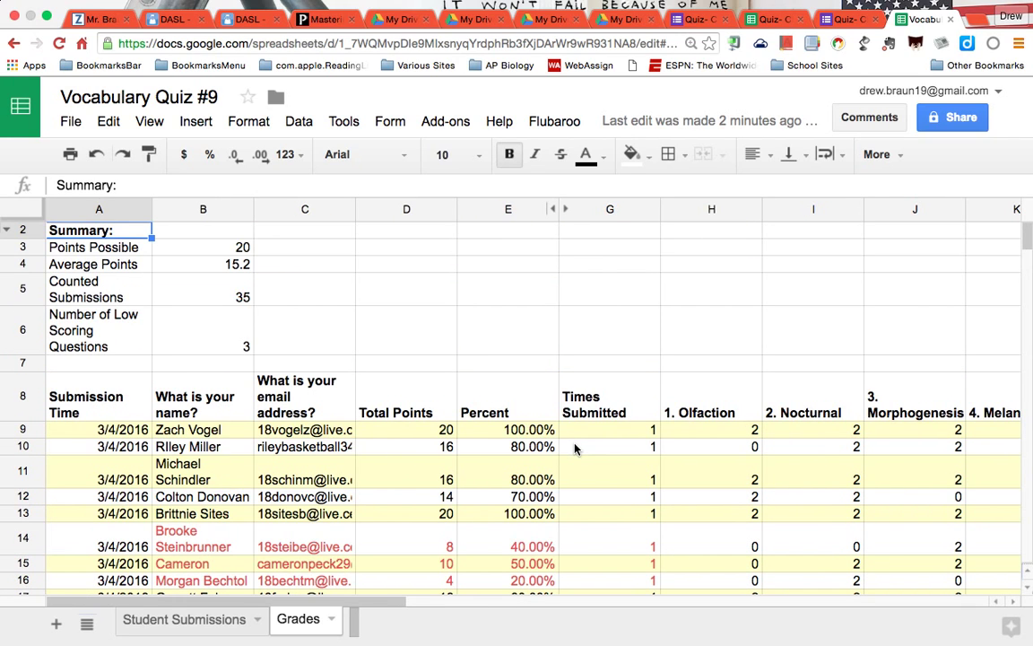
# - Review each student's total points and percent in the Grades sheet, including the red rows, and return the browser from full screen
pyautogui.scroll(-1, 325, 356)
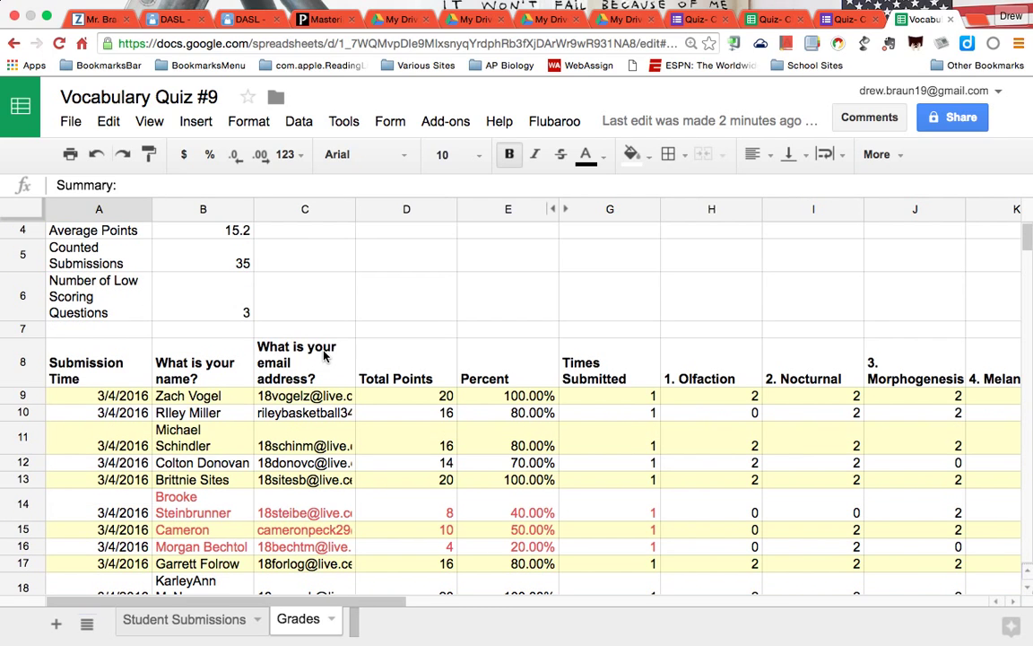
pyautogui.scroll(-2, 325, 356)
pyautogui.scroll(1, 325, 356)
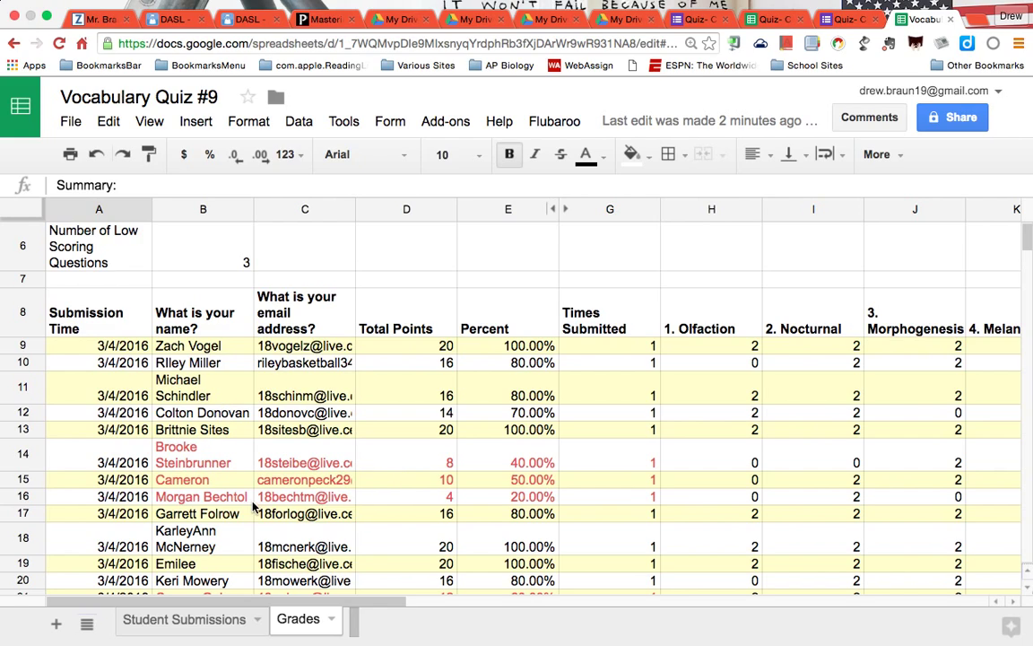
pyautogui.scroll(-4, 220, 471)
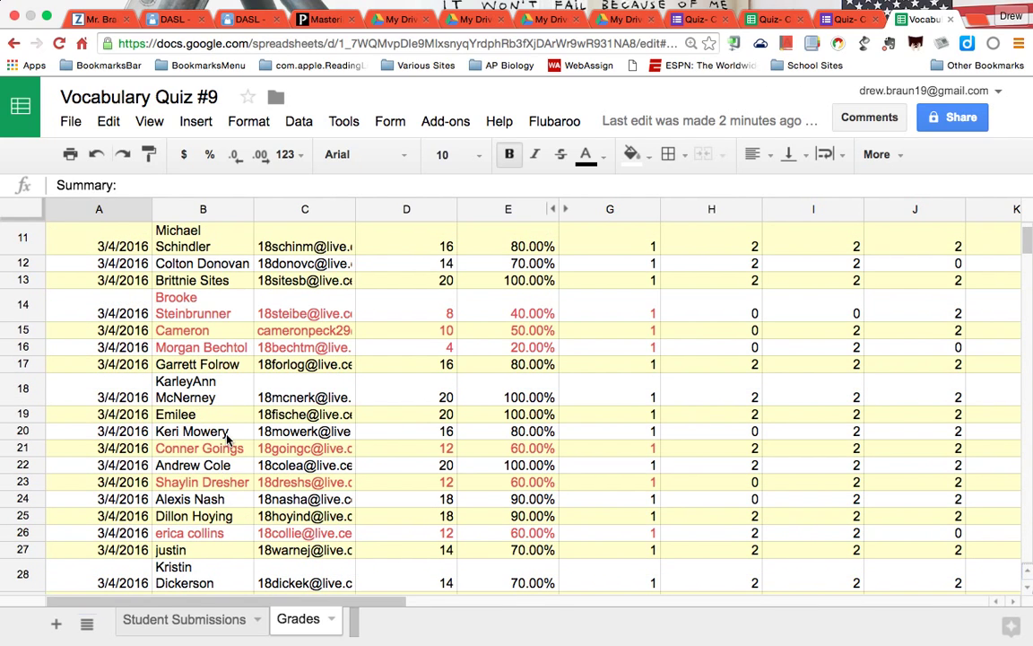
pyautogui.scroll(-6, 223, 475)
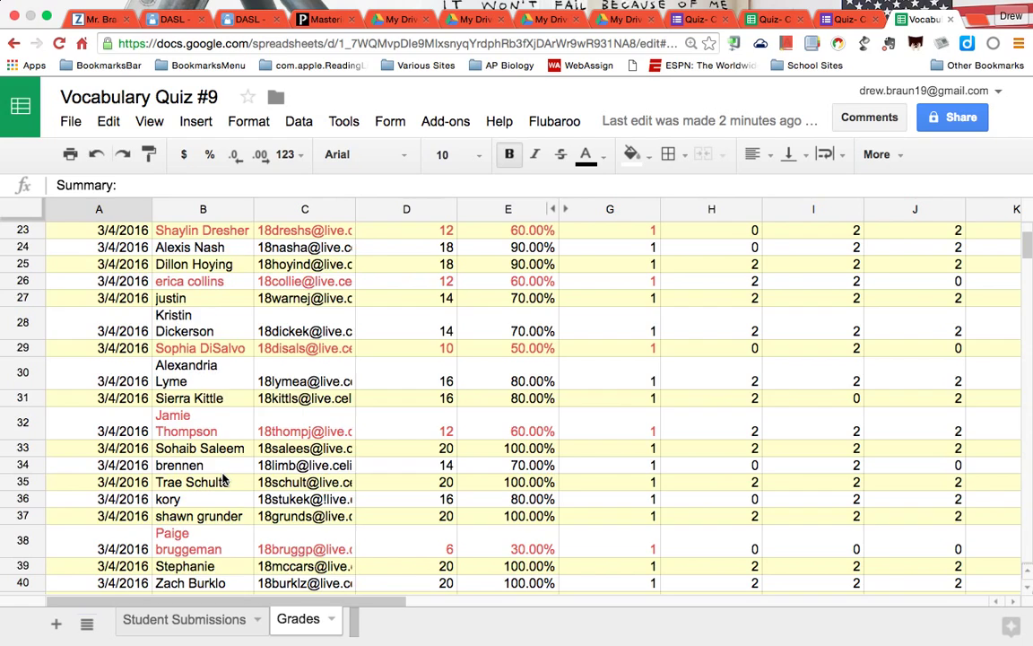
pyautogui.scroll(-3, 224, 479)
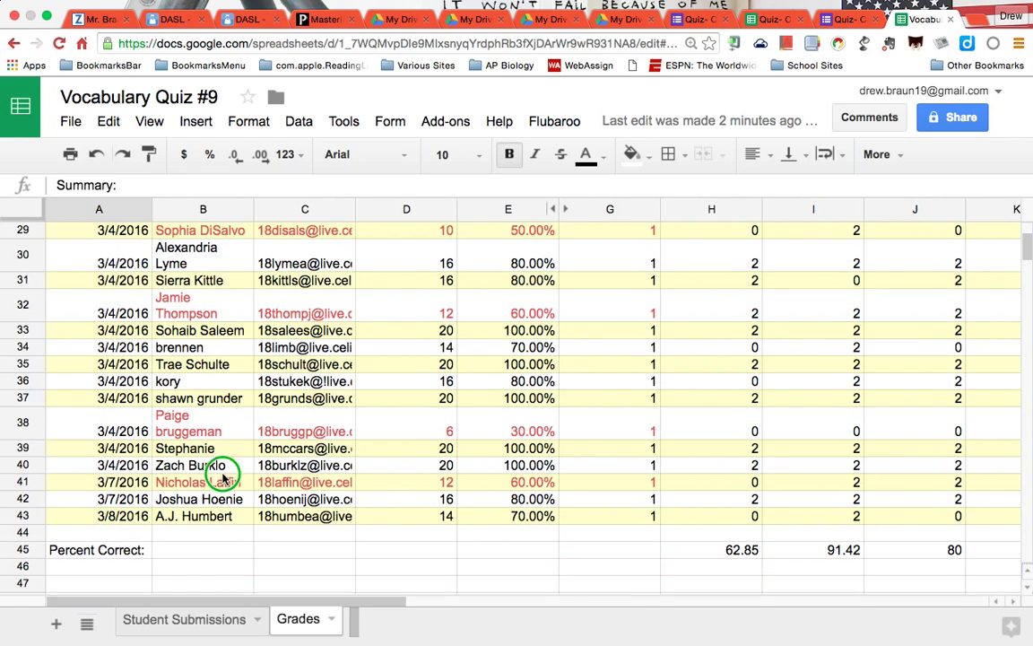
pyautogui.click(223, 473)
pyautogui.scroll(15, 223, 479)
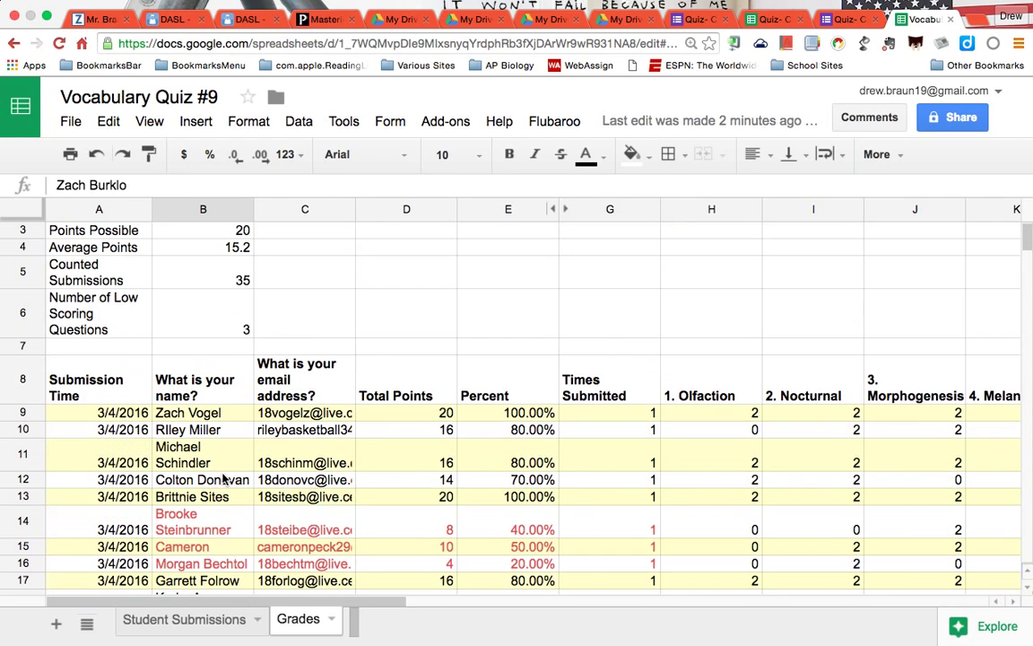
pyautogui.scroll(-4, 424, 418)
pyautogui.scroll(2, 425, 418)
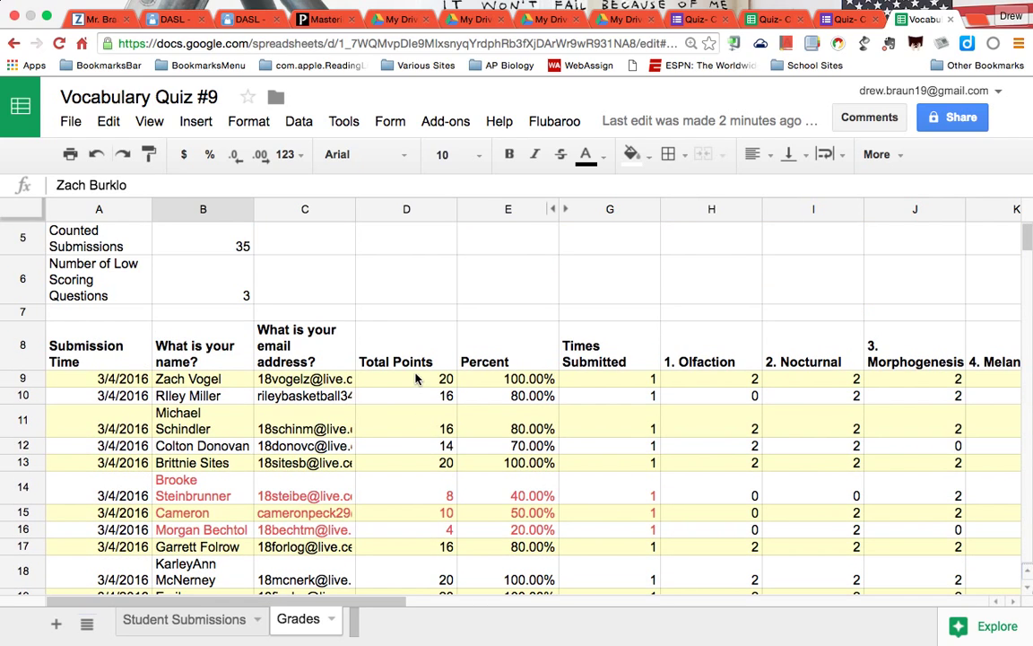
pyautogui.scroll(-10, 417, 427)
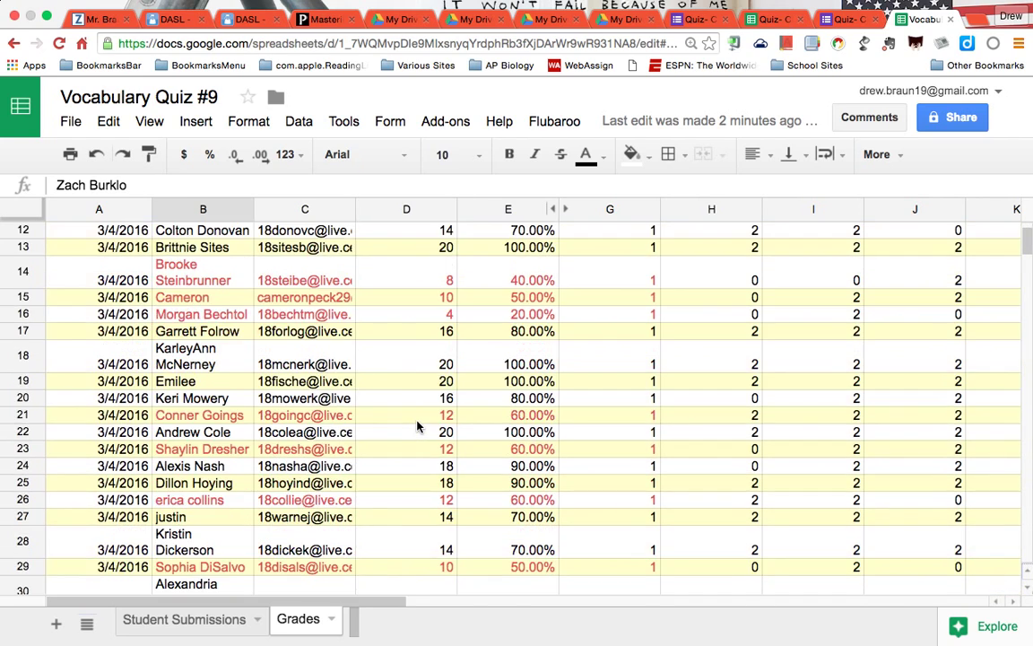
pyautogui.scroll(-2, 417, 427)
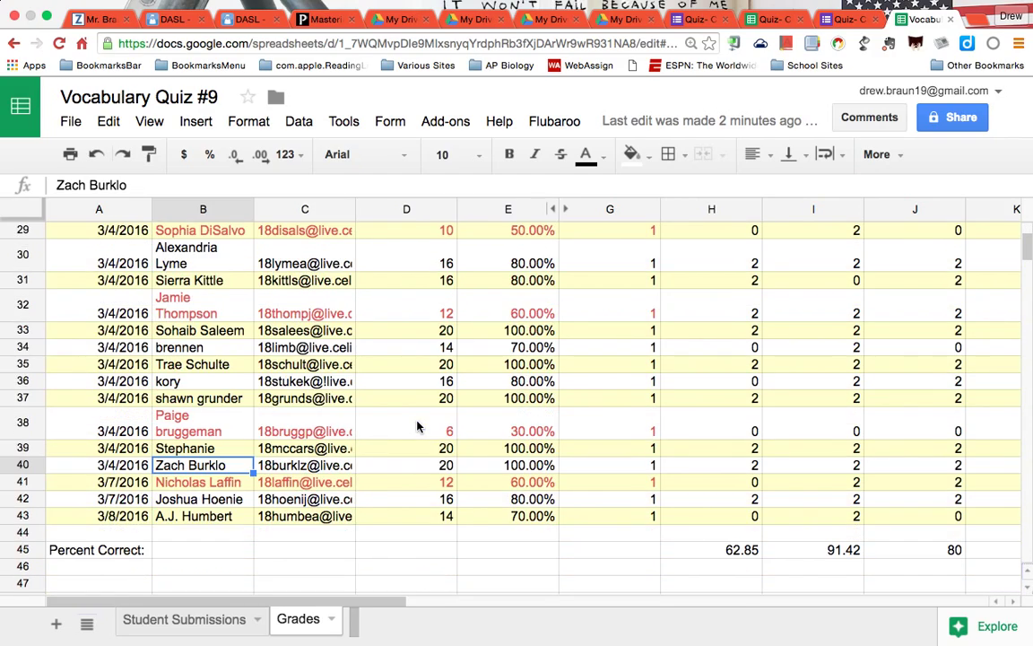
pyautogui.scroll(9, 417, 427)
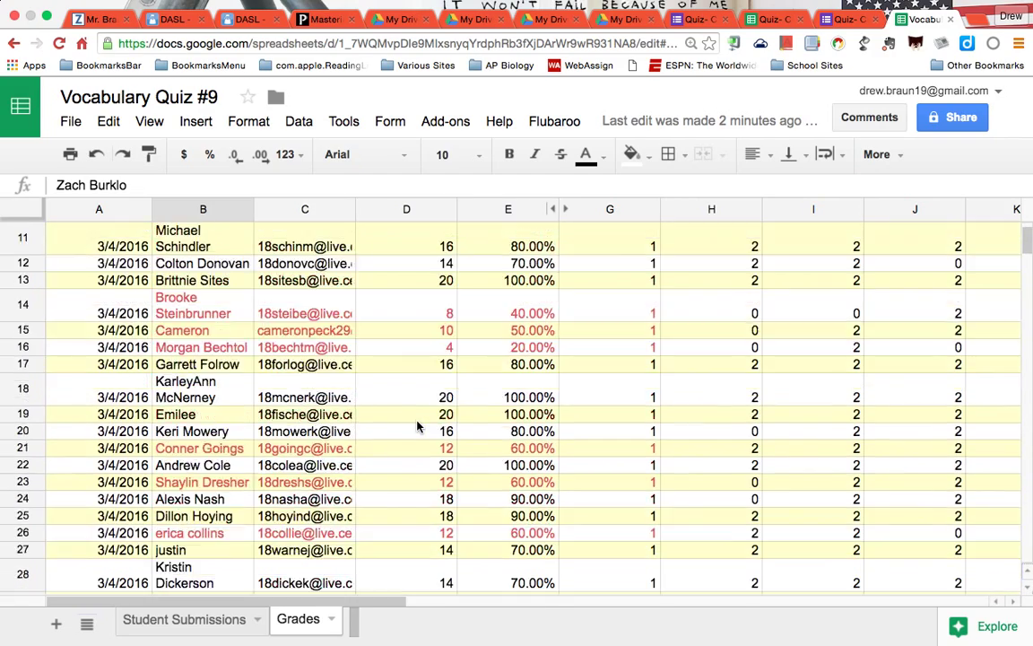
pyautogui.scroll(3, 417, 427)
pyautogui.scroll(1, 418, 427)
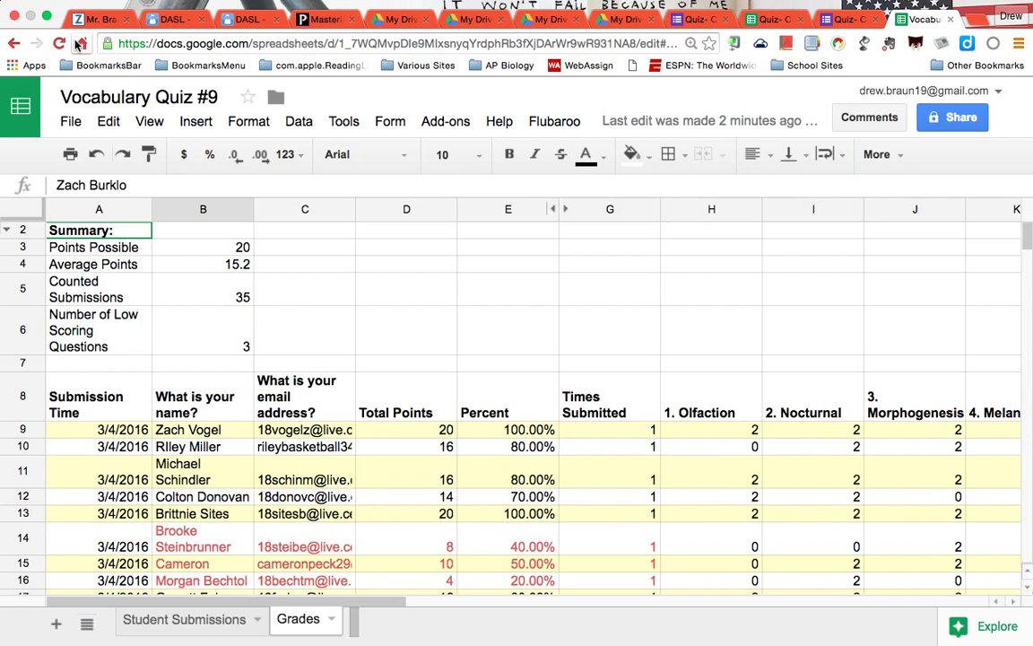
pyautogui.click(45, 18)
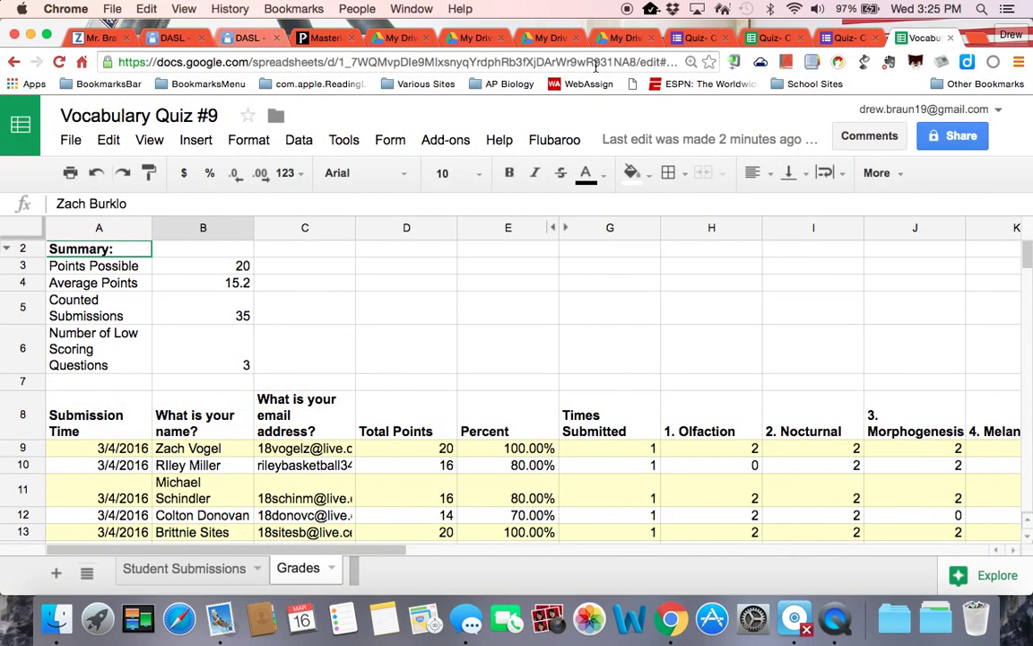